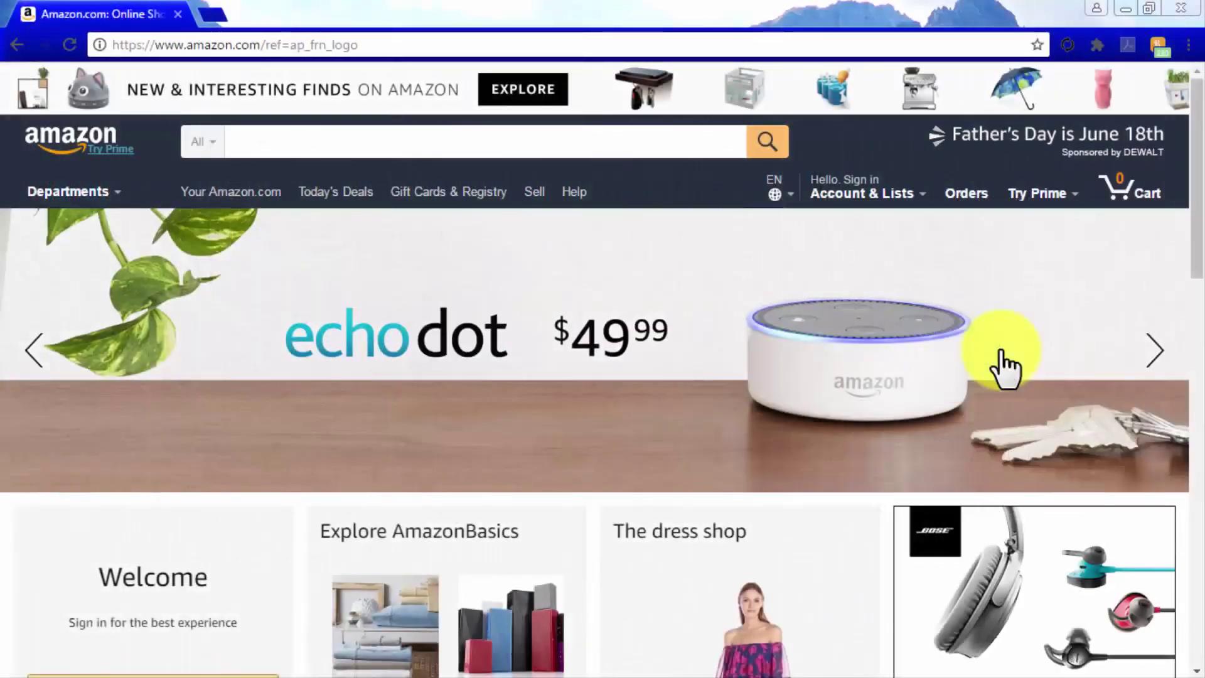
Start the free Amazon affiliate sign-up from the page footer and sign in
{"action": "scroll", "coordinate": [1003, 367], "scroll_direction": "down", "scroll_amount": 6}
{"action": "scroll", "coordinate": [1002, 369], "scroll_direction": "down", "scroll_amount": 3}
{"action": "scroll", "coordinate": [999, 371], "scroll_direction": "down", "scroll_amount": 1}
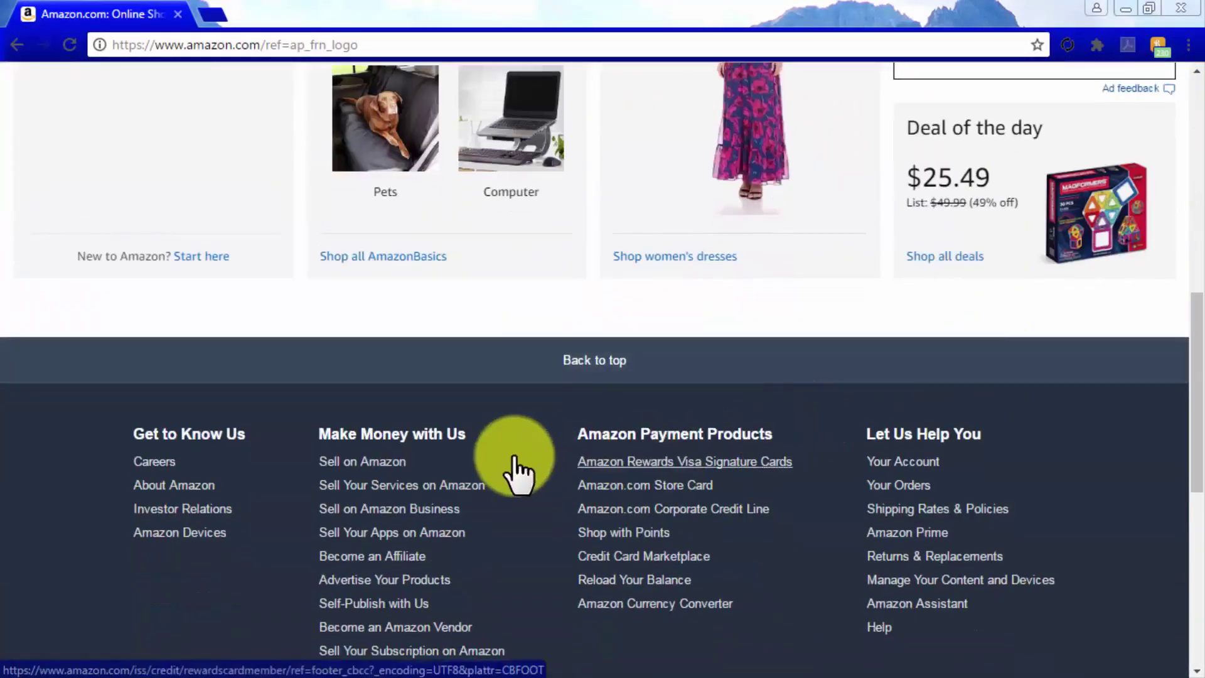
{"action": "left_click", "coordinate": [402, 559]}
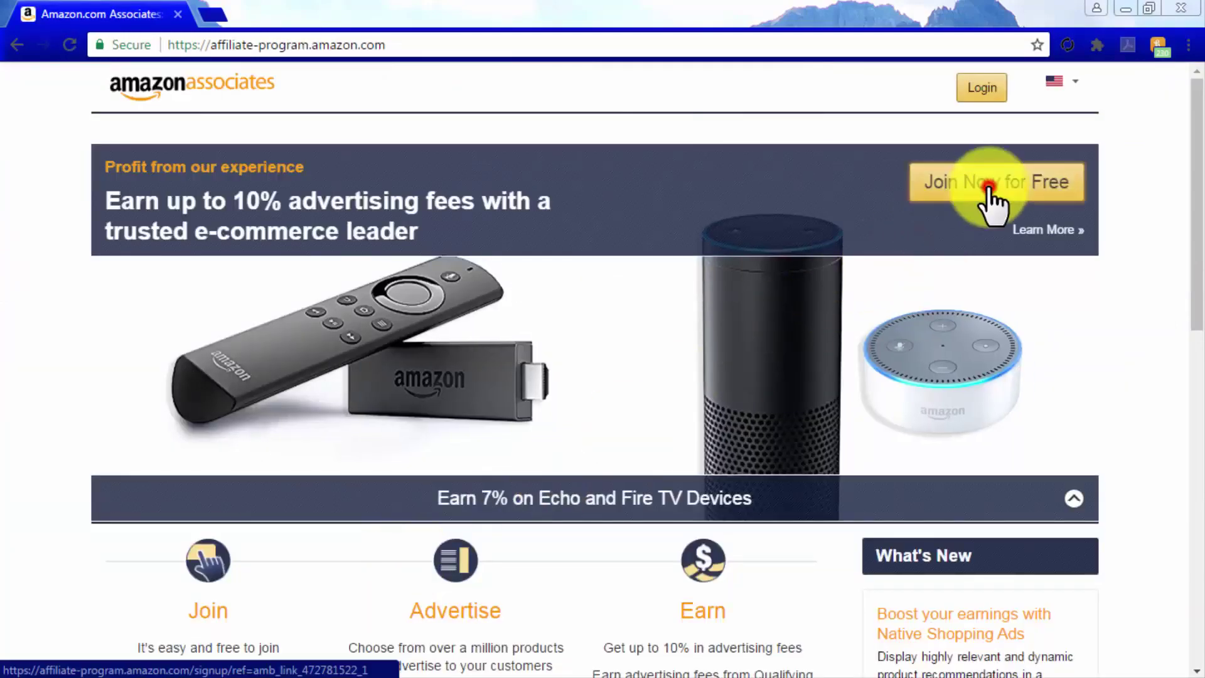
{"action": "left_click", "coordinate": [984, 190]}
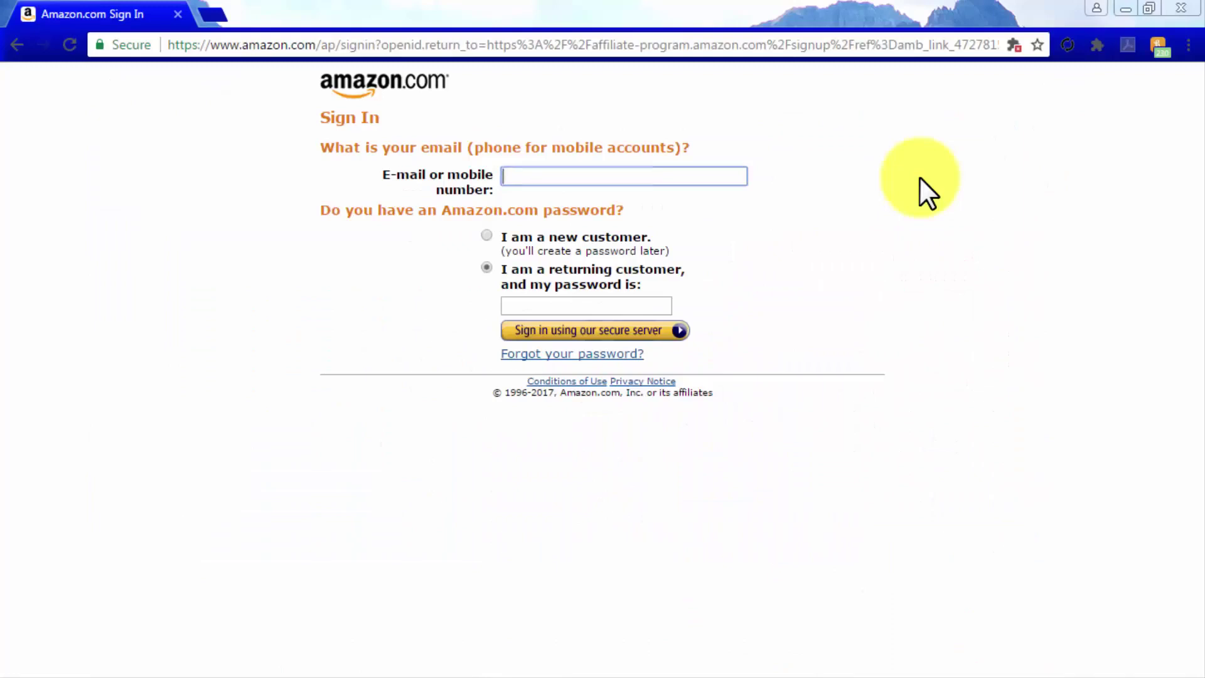
{"action": "left_click", "coordinate": [651, 331]}
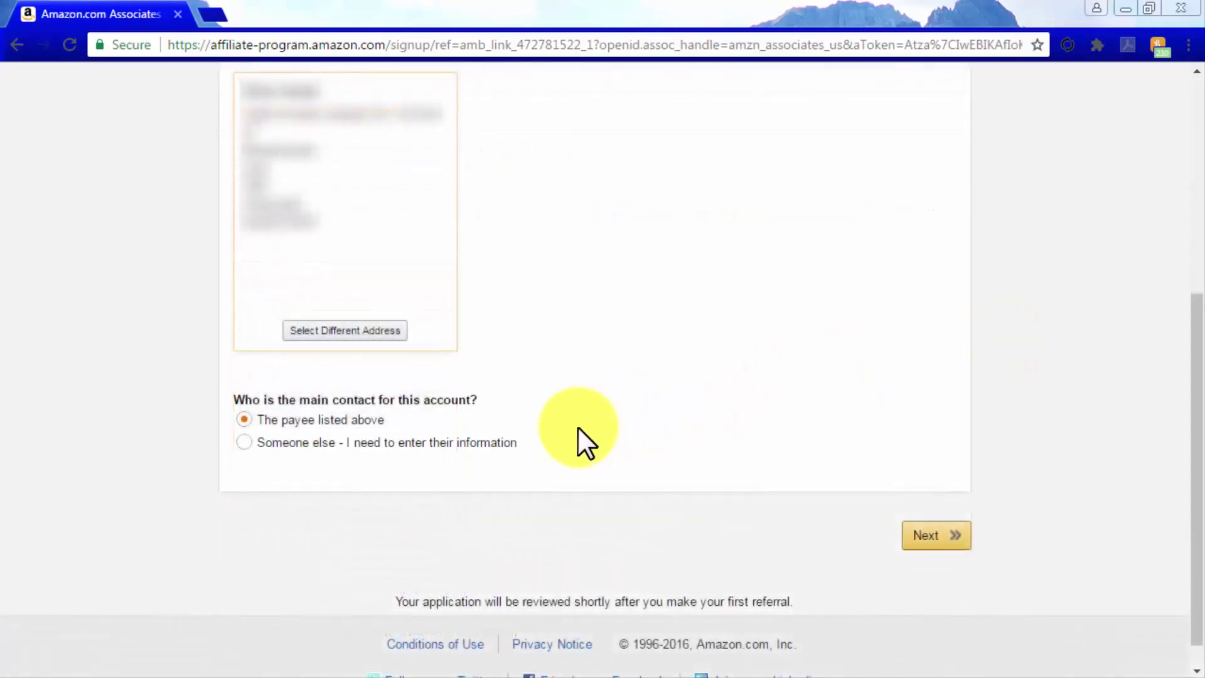
Paste the website URL and add it to the website list
{"action": "left_click", "coordinate": [930, 532]}
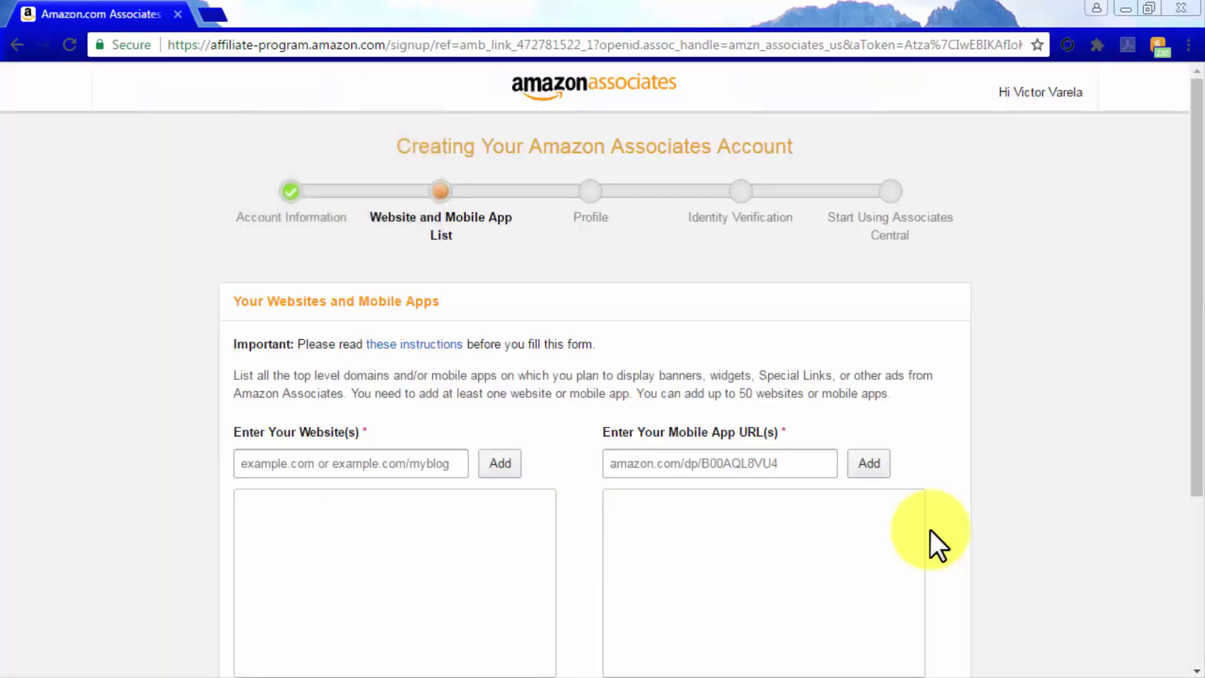
{"action": "scroll", "coordinate": [929, 528], "scroll_direction": "down", "scroll_amount": 2}
{"action": "scroll", "coordinate": [929, 529], "scroll_direction": "down", "scroll_amount": 1}
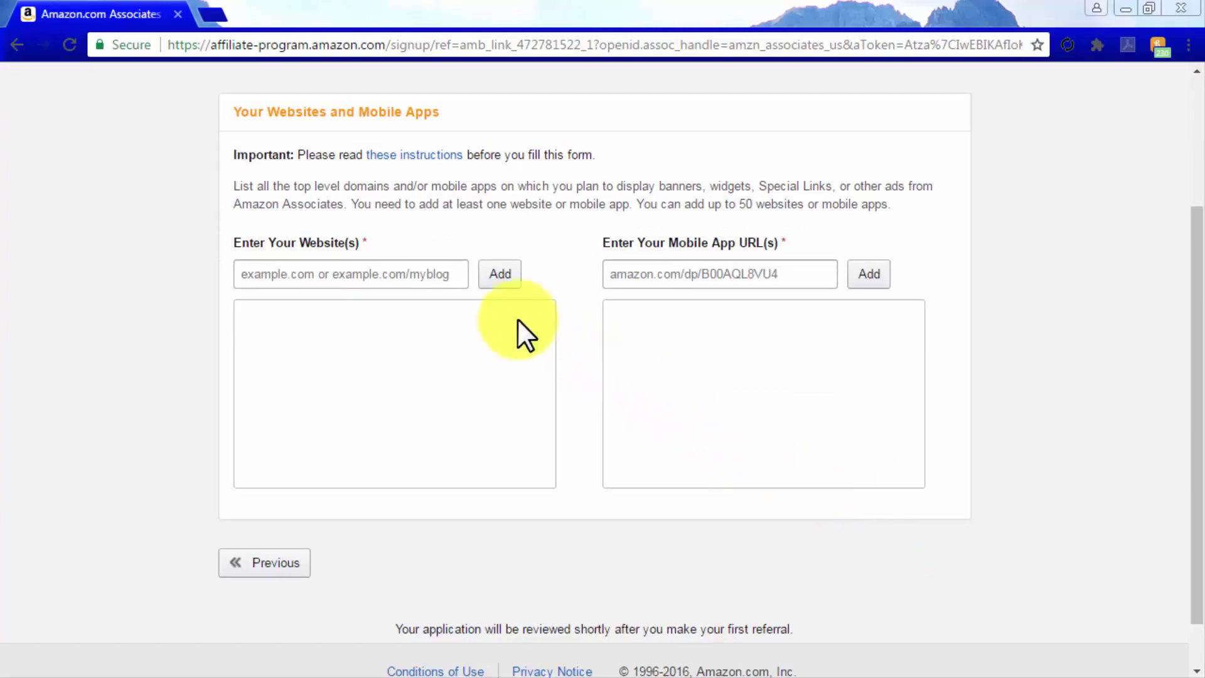
{"action": "left_click", "coordinate": [428, 276]}
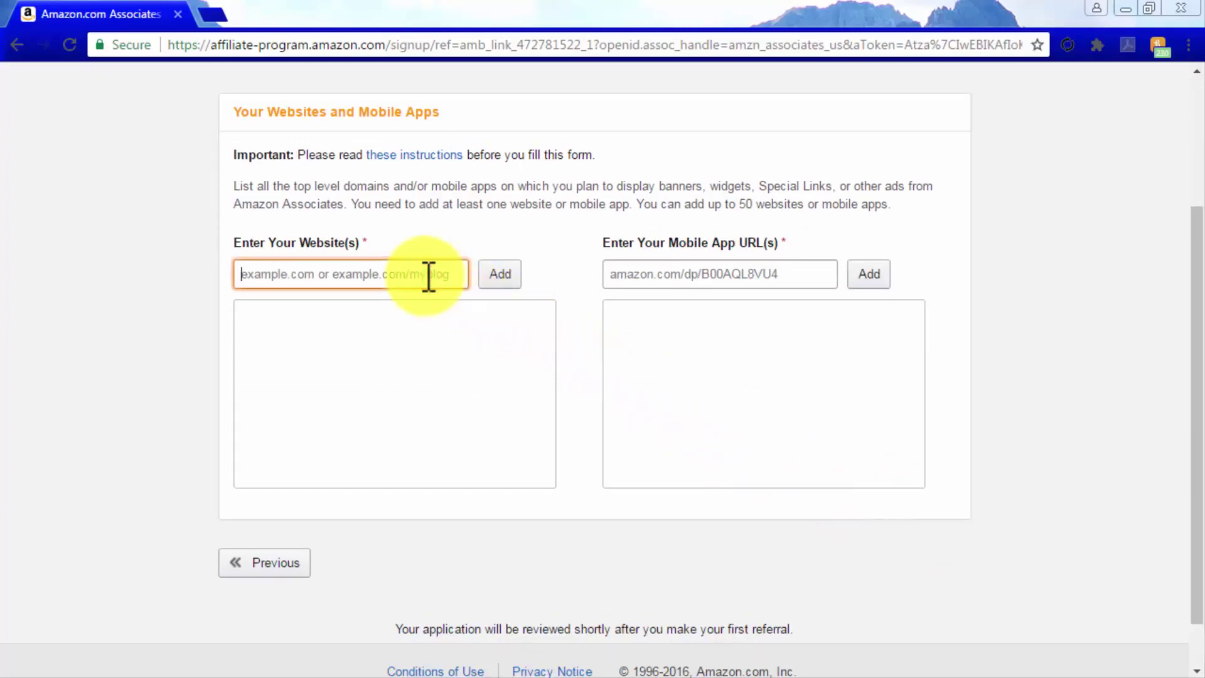
{"action": "key", "text": "ctrl+v"}
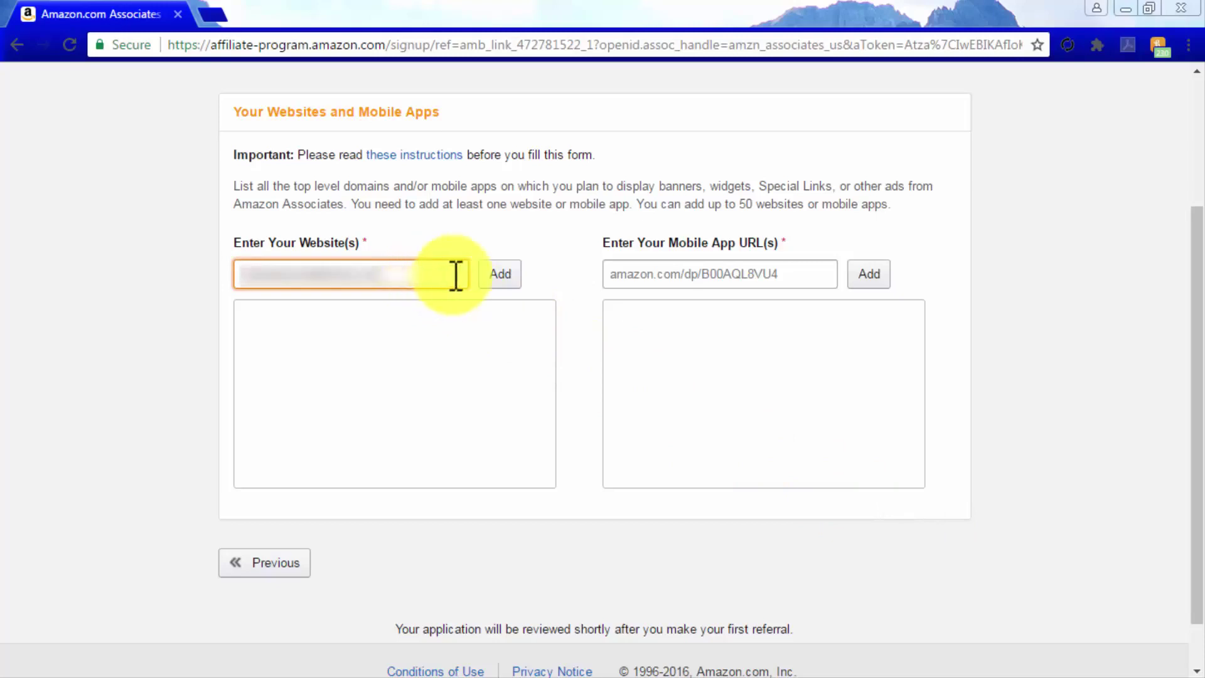
{"action": "left_click", "coordinate": [506, 276]}
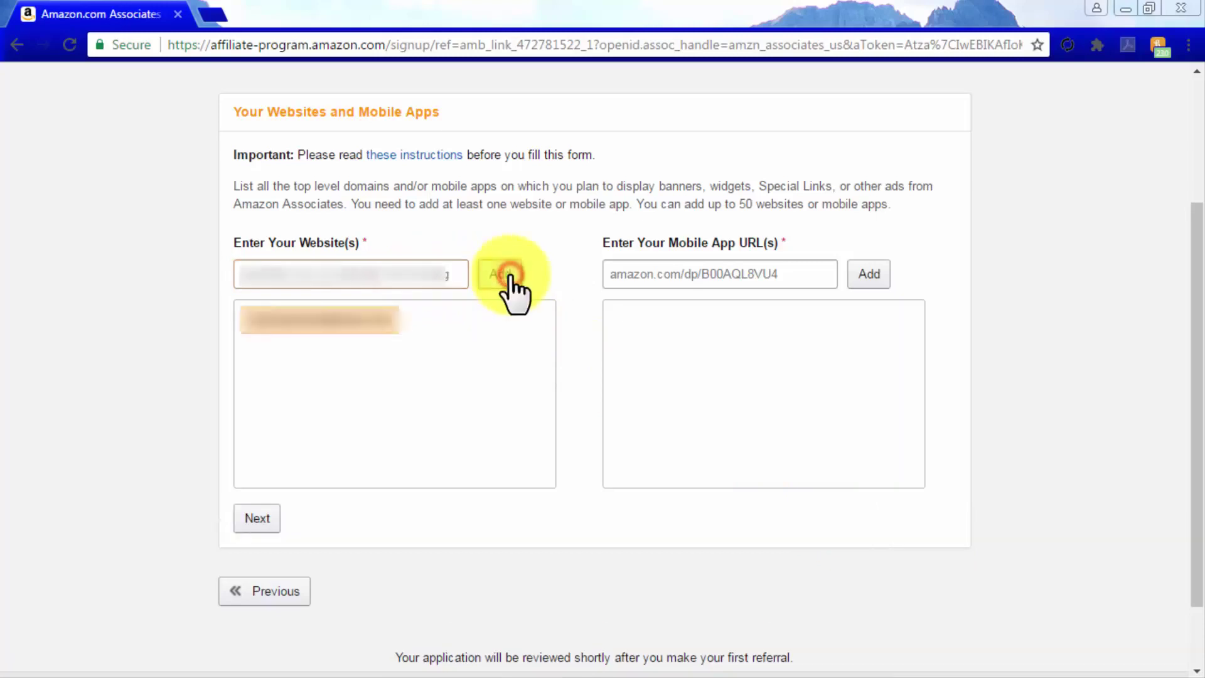
Declare the sites aren't directed at children under 13 and confirm the list
{"action": "left_click", "coordinate": [254, 521]}
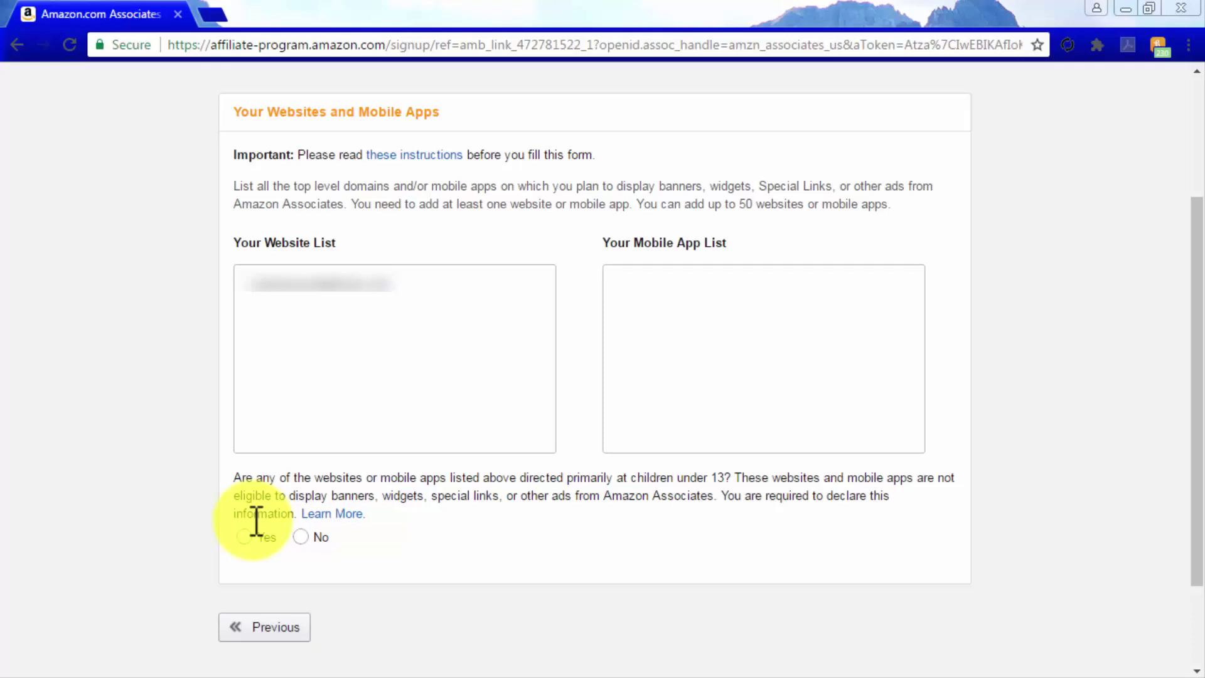
{"action": "left_click", "coordinate": [295, 539]}
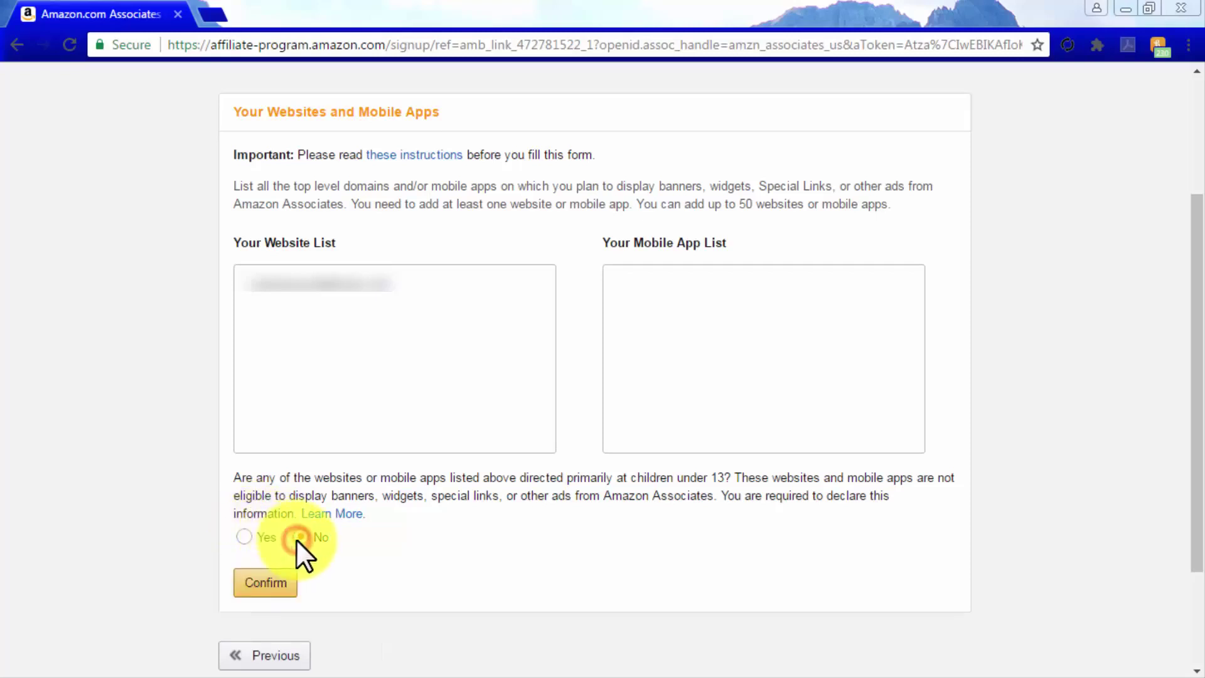
{"action": "left_click", "coordinate": [280, 581]}
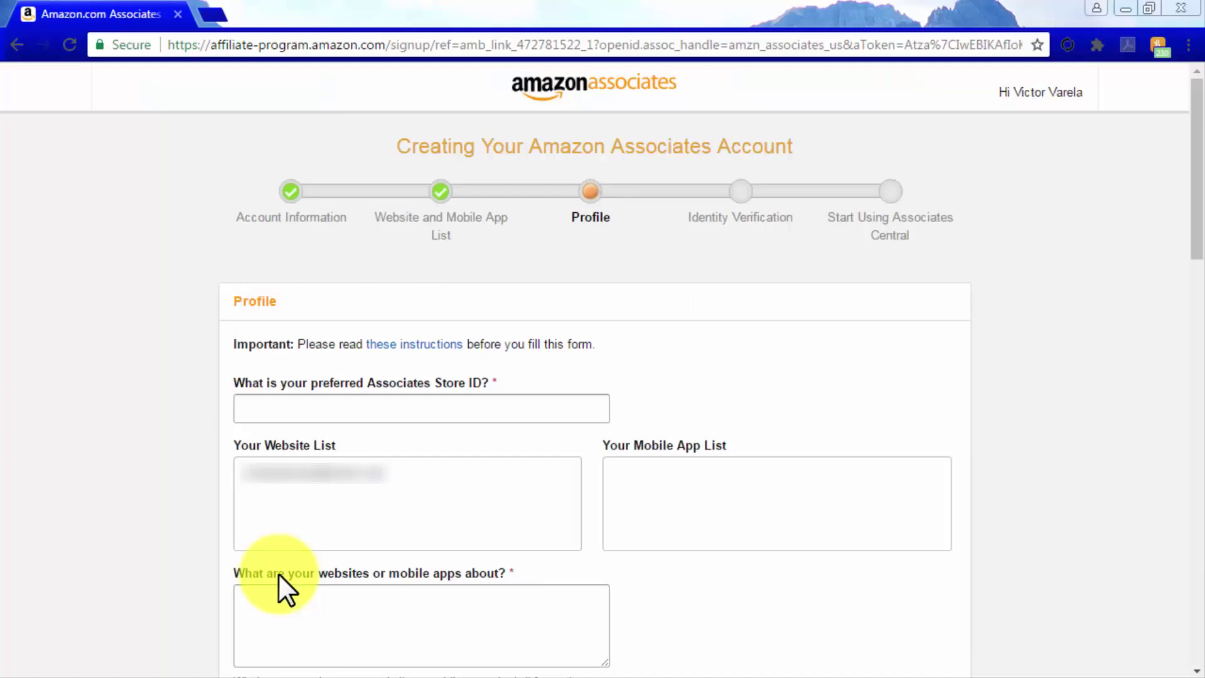
Enter Store ID 'stkd' and describe the site as 'The Best Informational Resource For Audiophile Enthusiasts'
{"action": "left_click", "coordinate": [284, 414]}
{"action": "type", "text": "stk"}
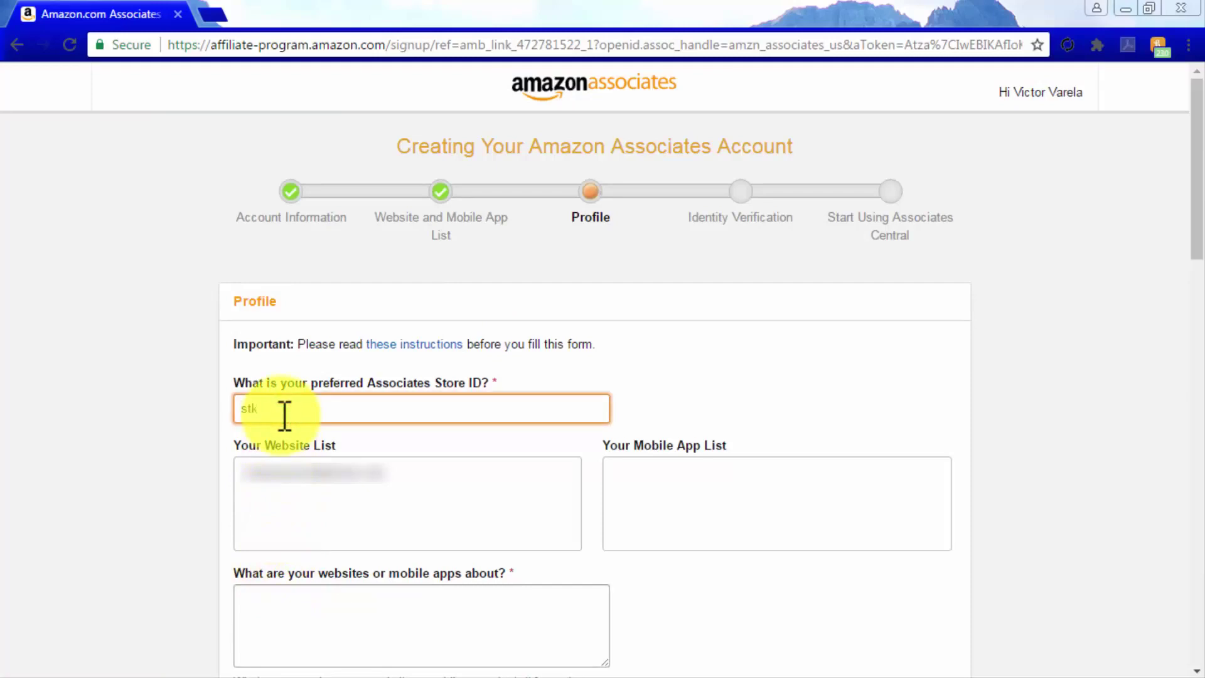
{"action": "type", "text": "d"}
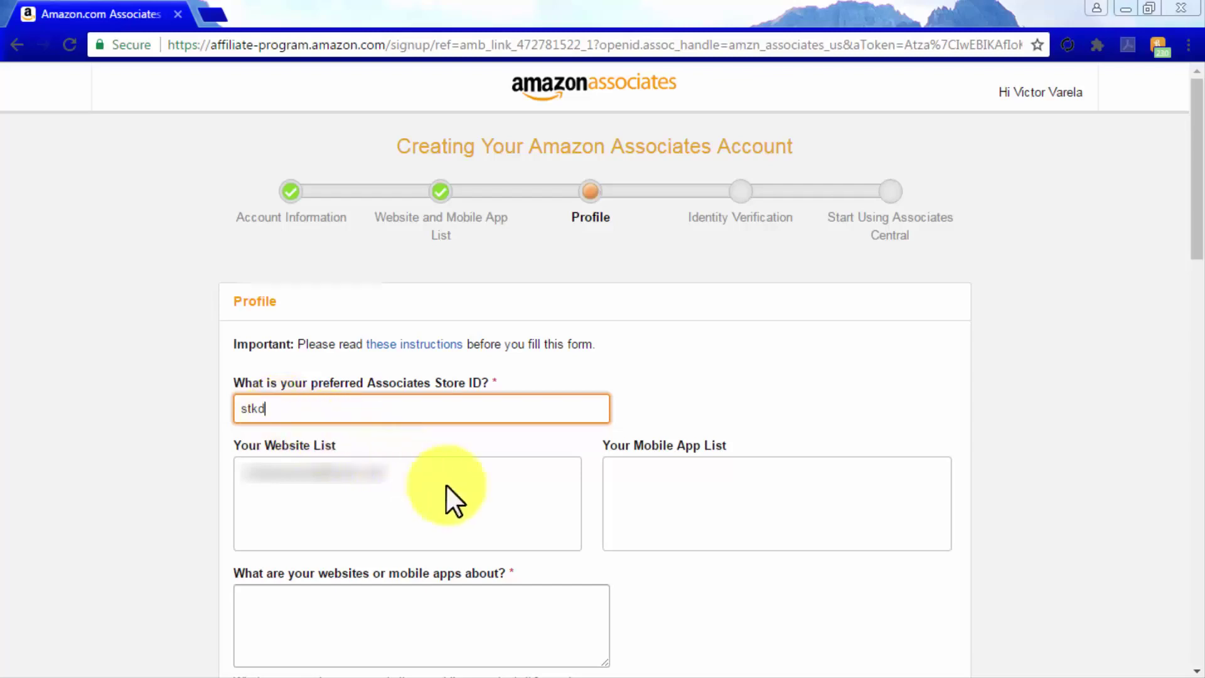
{"action": "scroll", "coordinate": [659, 586], "scroll_direction": "down", "scroll_amount": 3}
{"action": "left_click", "coordinate": [492, 451]}
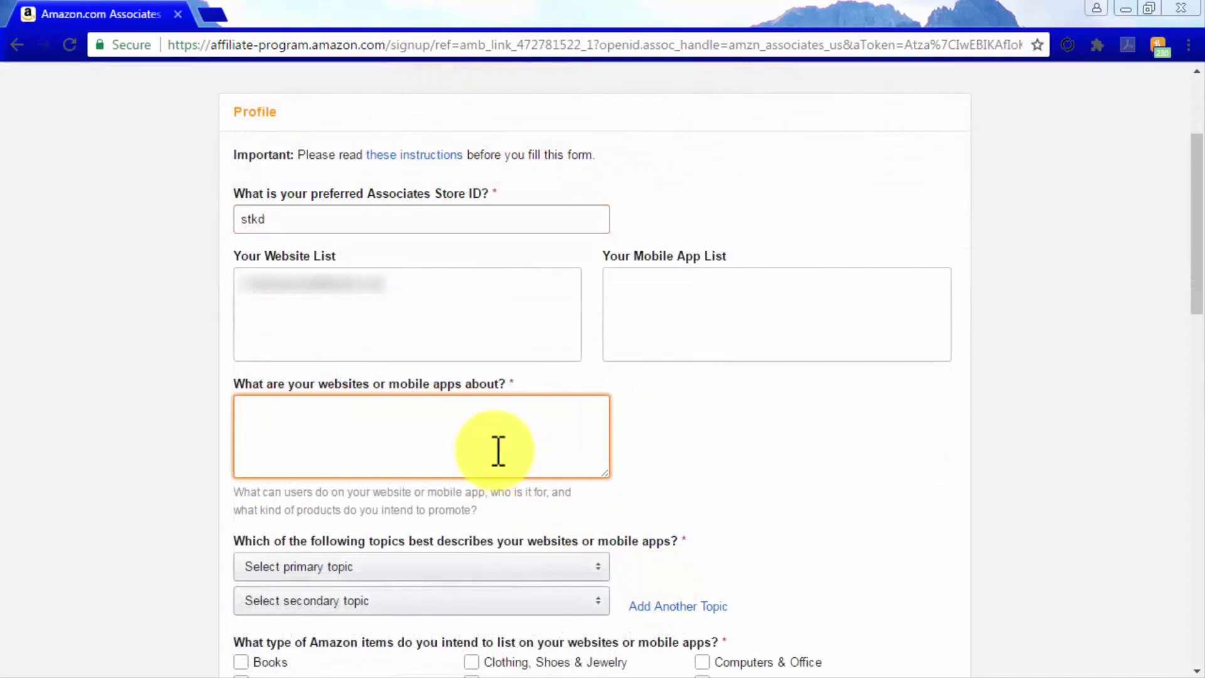
{"action": "type", "text": "The Best Informational Resource For Audiophile Enthusiasts"}
Set the primary topic to Movies/DVDs/TV and the secondary topic to Other
{"action": "scroll", "coordinate": [552, 385], "scroll_direction": "down", "scroll_amount": 3}
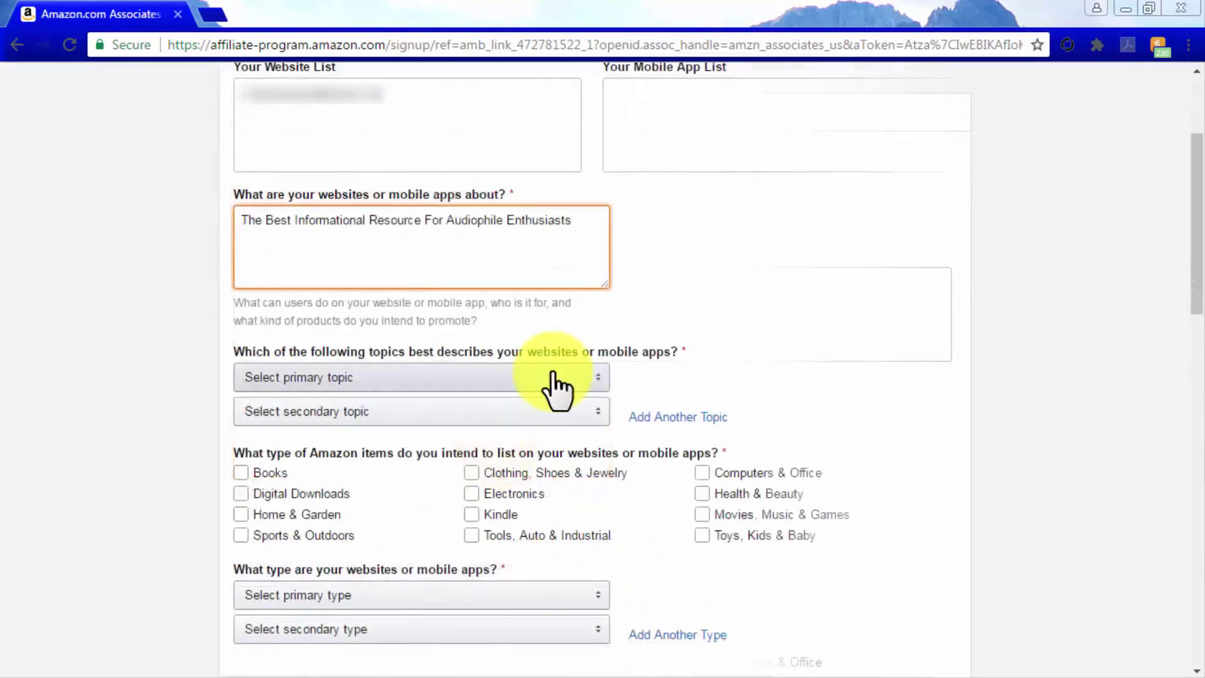
{"action": "left_click", "coordinate": [552, 380]}
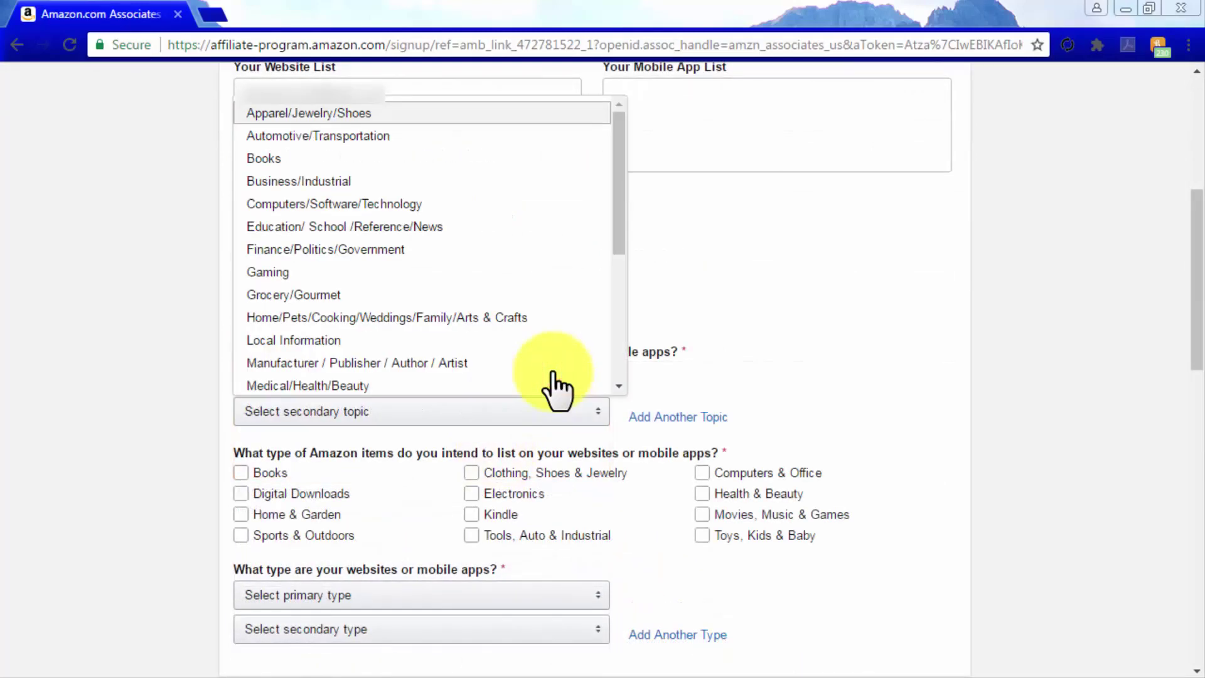
{"action": "scroll", "coordinate": [546, 349], "scroll_direction": "down", "scroll_amount": 3}
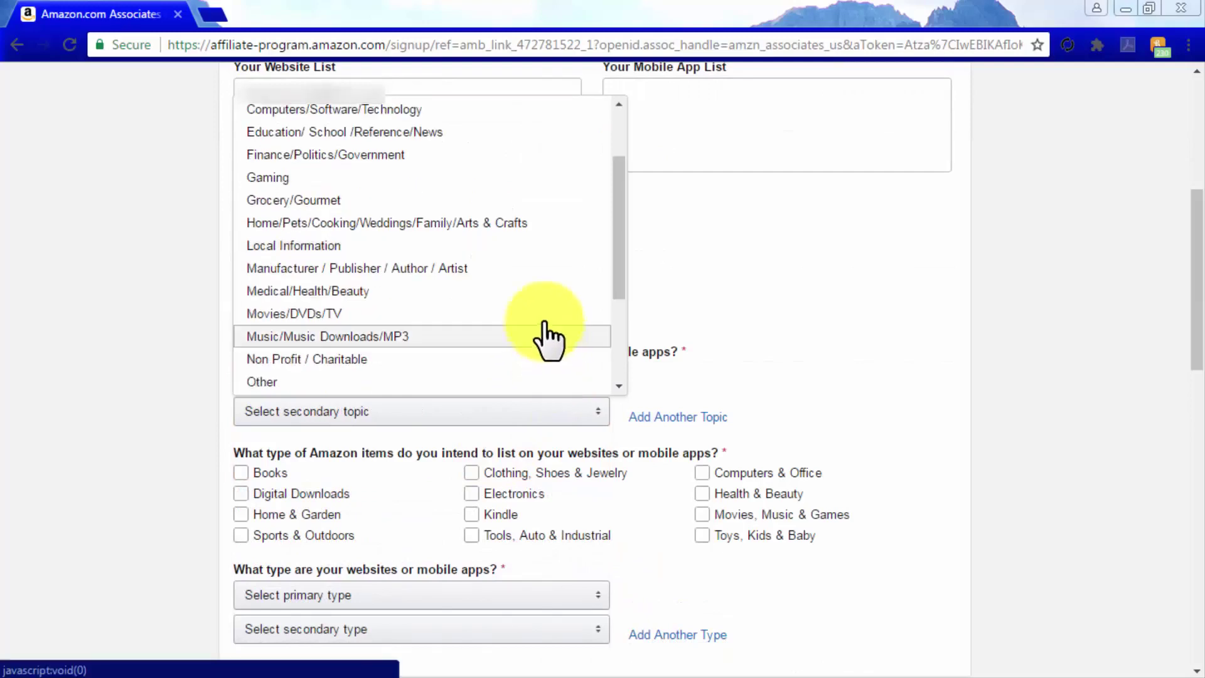
{"action": "scroll", "coordinate": [548, 342], "scroll_direction": "down", "scroll_amount": 5}
{"action": "left_click", "coordinate": [527, 149]}
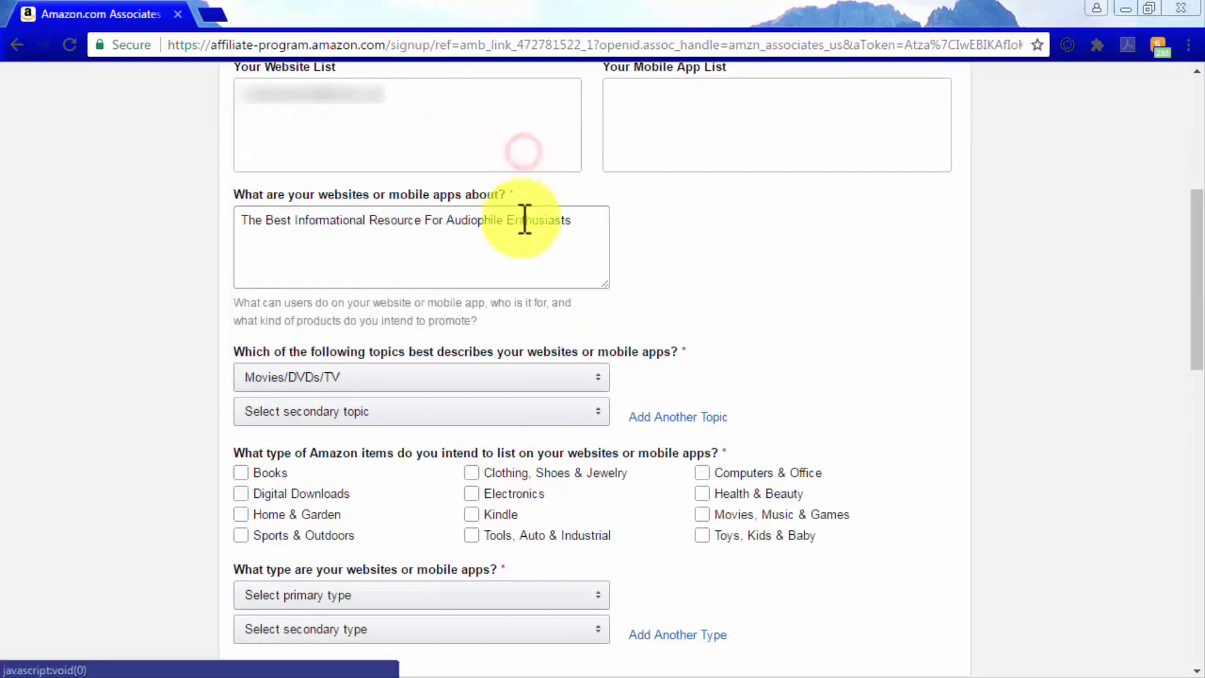
{"action": "left_click", "coordinate": [518, 411]}
{"action": "scroll", "coordinate": [519, 415], "scroll_direction": "down", "scroll_amount": 3}
{"action": "left_click", "coordinate": [496, 289]}
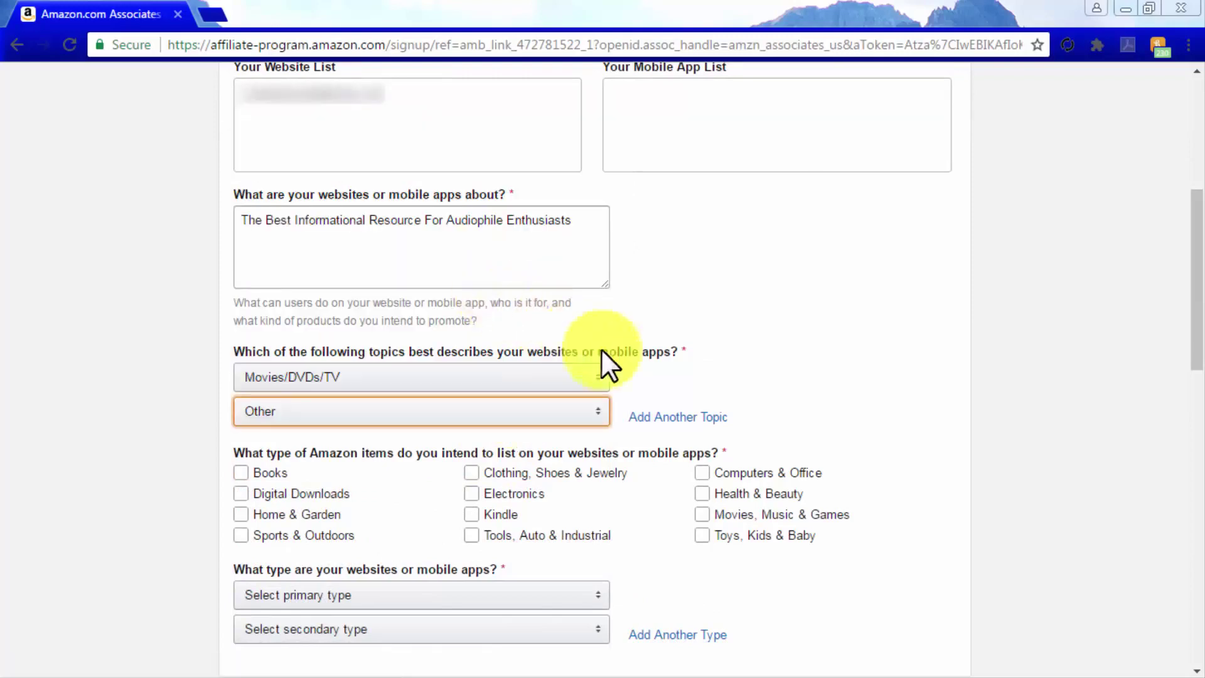
{"action": "left_click", "coordinate": [784, 494]}
Select Electronics and Movies, Music & Games items; site types Content or Niche Website and Blog
{"action": "scroll", "coordinate": [839, 496], "scroll_direction": "down", "scroll_amount": 2}
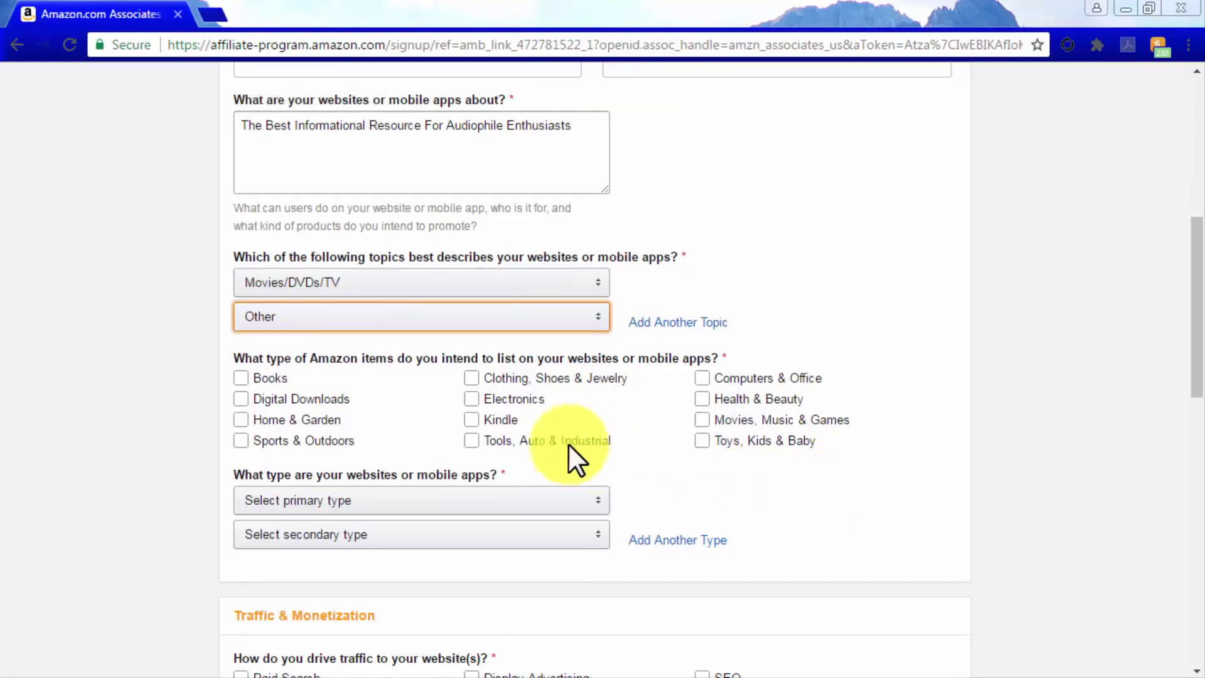
{"action": "left_click", "coordinate": [472, 399]}
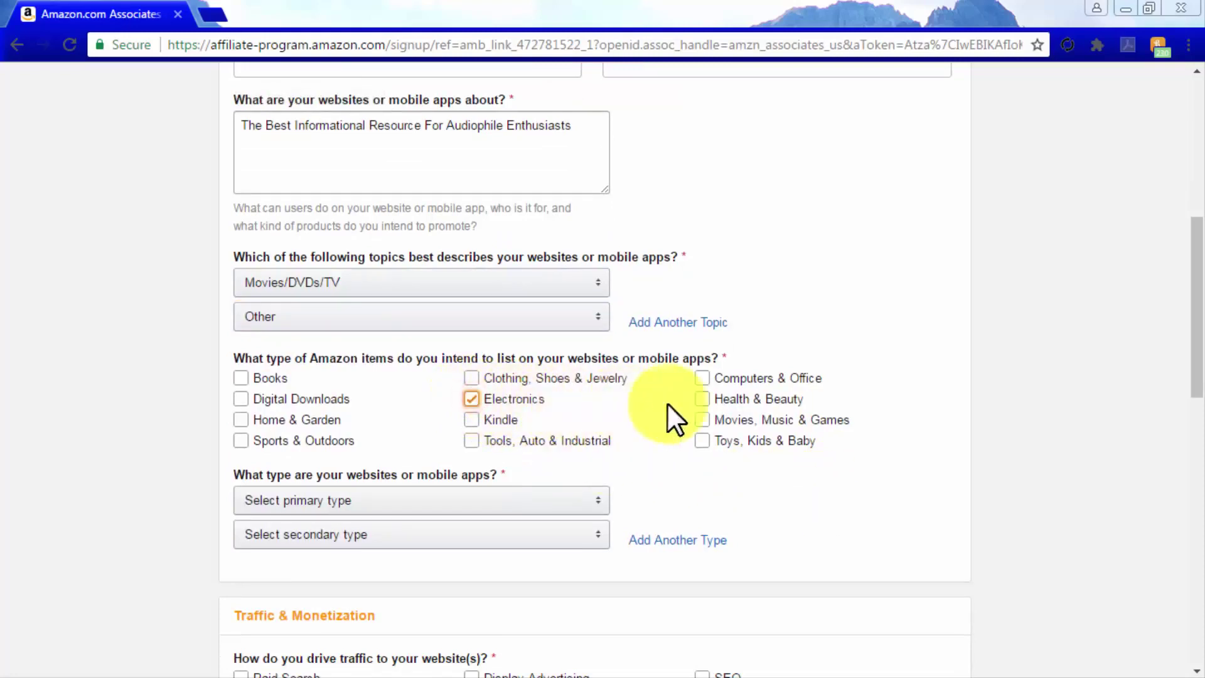
{"action": "left_click", "coordinate": [701, 419]}
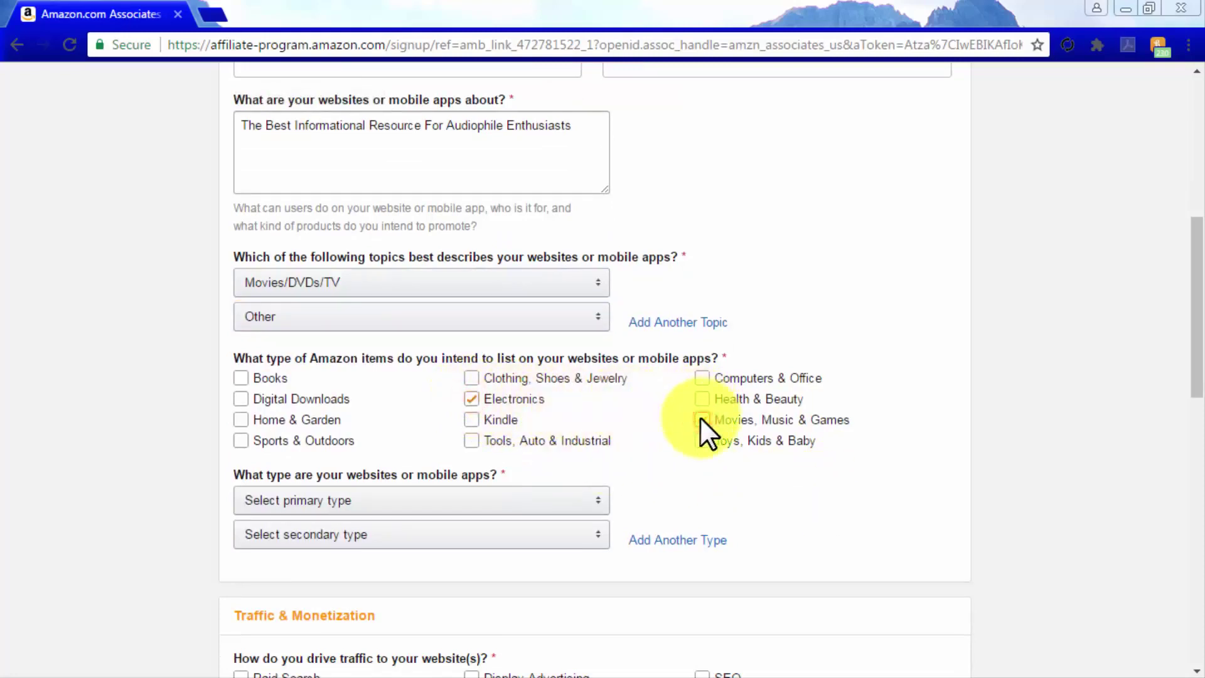
{"action": "left_click", "coordinate": [590, 514]}
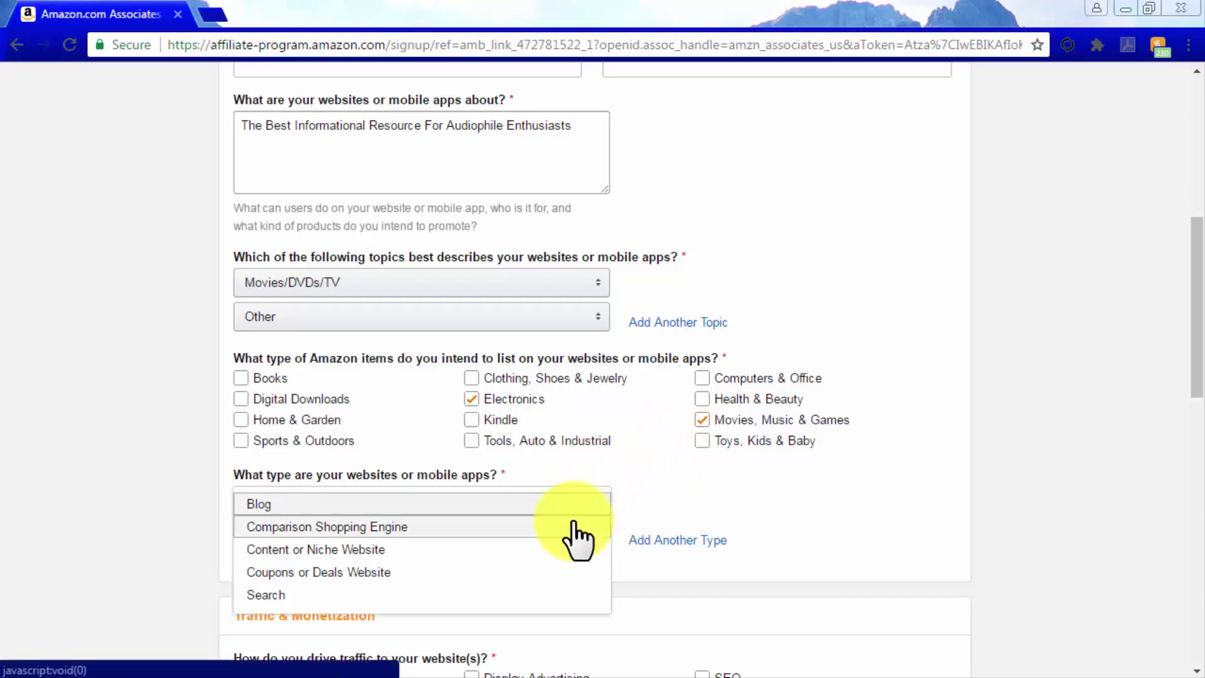
{"action": "left_click", "coordinate": [573, 543]}
{"action": "left_click", "coordinate": [573, 539]}
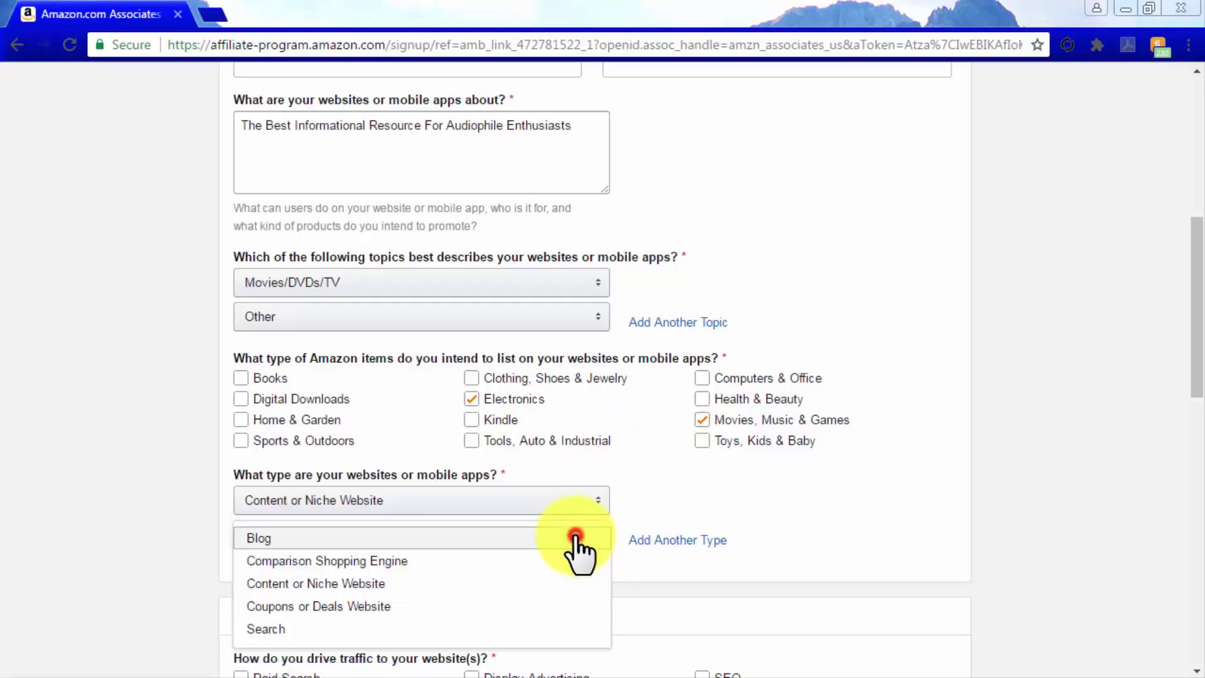
{"action": "left_click", "coordinate": [575, 538]}
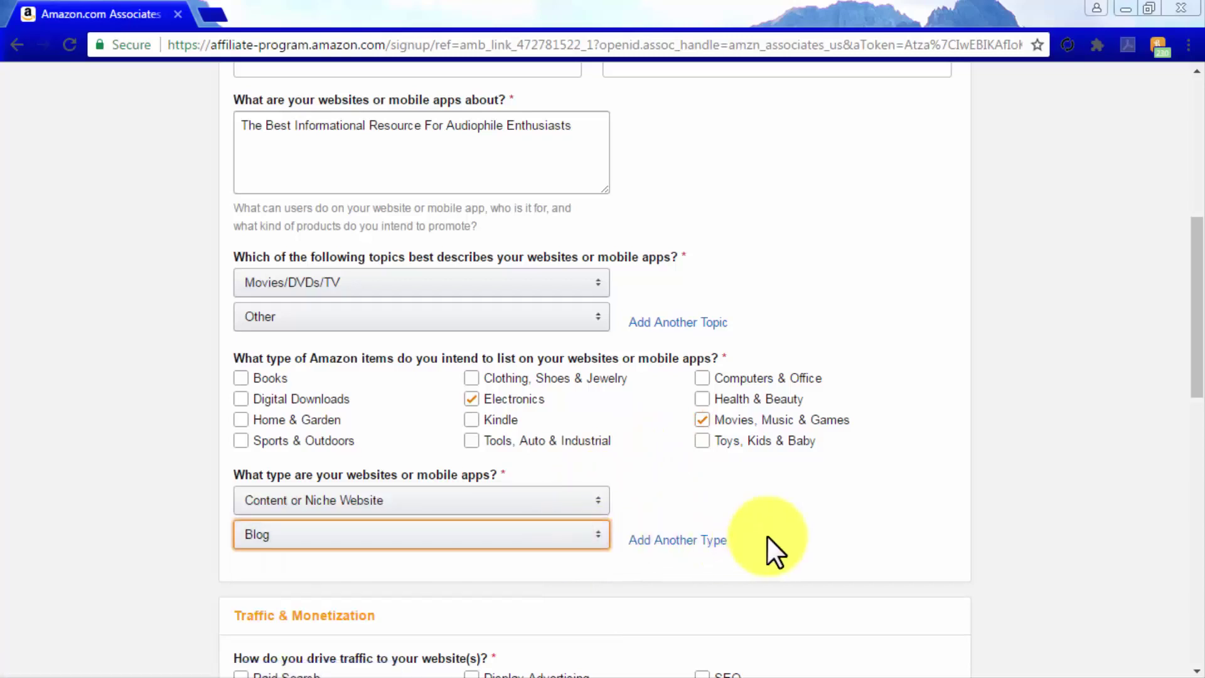
Mark Email, Social Networks and SEO as traffic sources
{"action": "scroll", "coordinate": [767, 537], "scroll_direction": "down", "scroll_amount": 1}
{"action": "scroll", "coordinate": [767, 536], "scroll_direction": "down", "scroll_amount": 2}
{"action": "scroll", "coordinate": [767, 536], "scroll_direction": "down", "scroll_amount": 1}
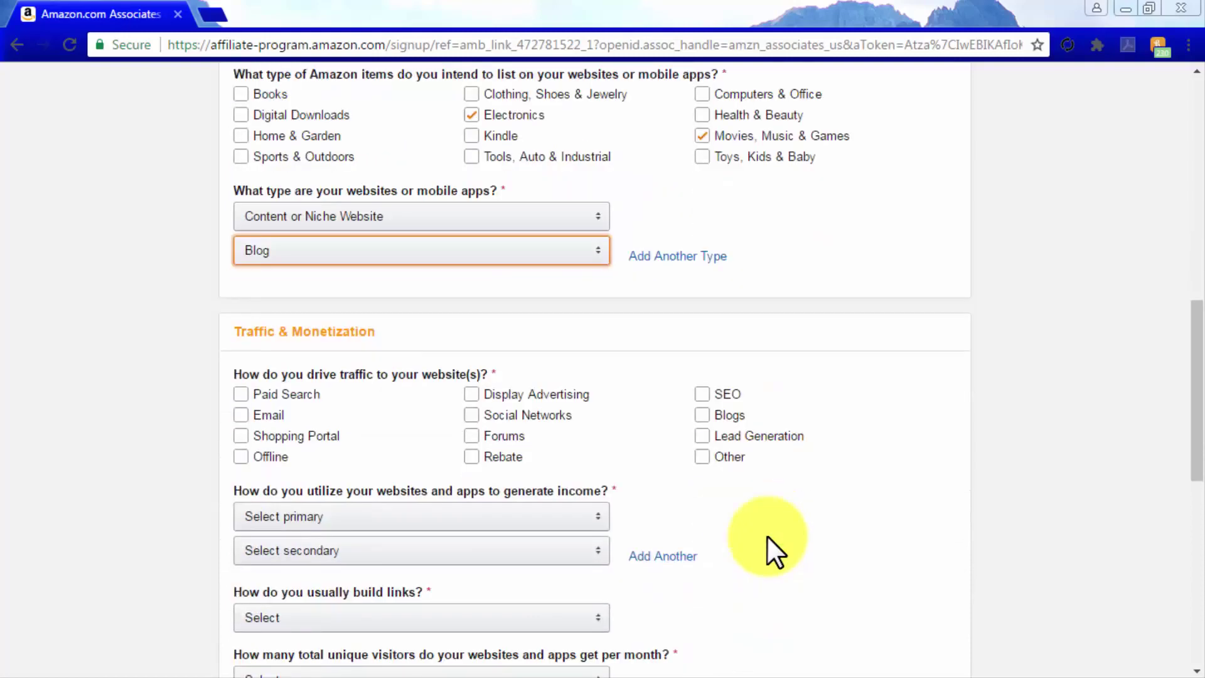
{"action": "scroll", "coordinate": [767, 536], "scroll_direction": "down", "scroll_amount": 2}
{"action": "scroll", "coordinate": [767, 536], "scroll_direction": "up", "scroll_amount": 2}
{"action": "scroll", "coordinate": [767, 536], "scroll_direction": "down", "scroll_amount": 2}
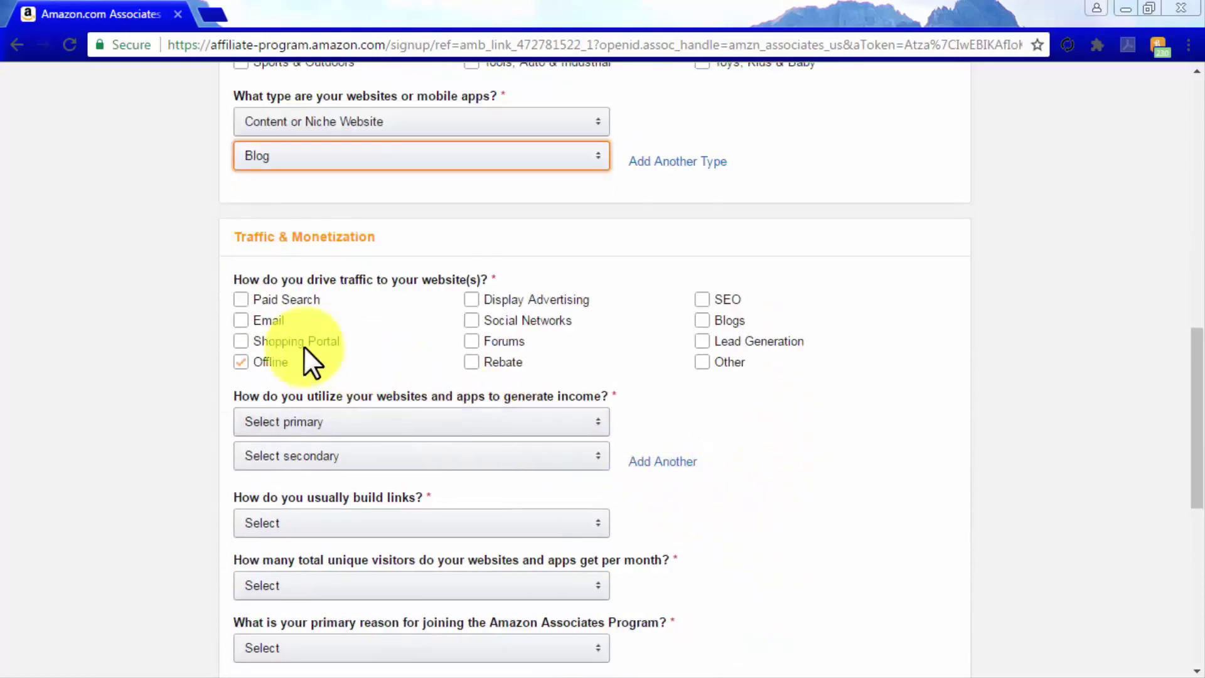
{"action": "left_click", "coordinate": [244, 319]}
{"action": "left_click", "coordinate": [472, 299]}
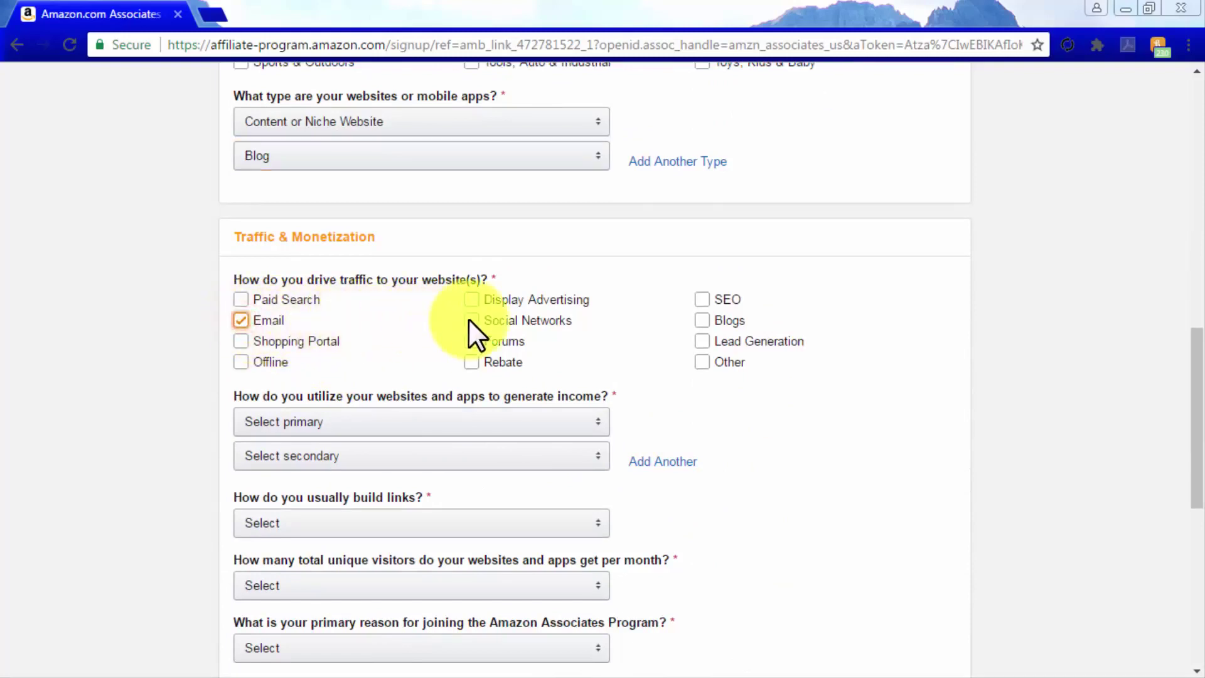
{"action": "left_click", "coordinate": [472, 320]}
{"action": "left_click", "coordinate": [698, 299]}
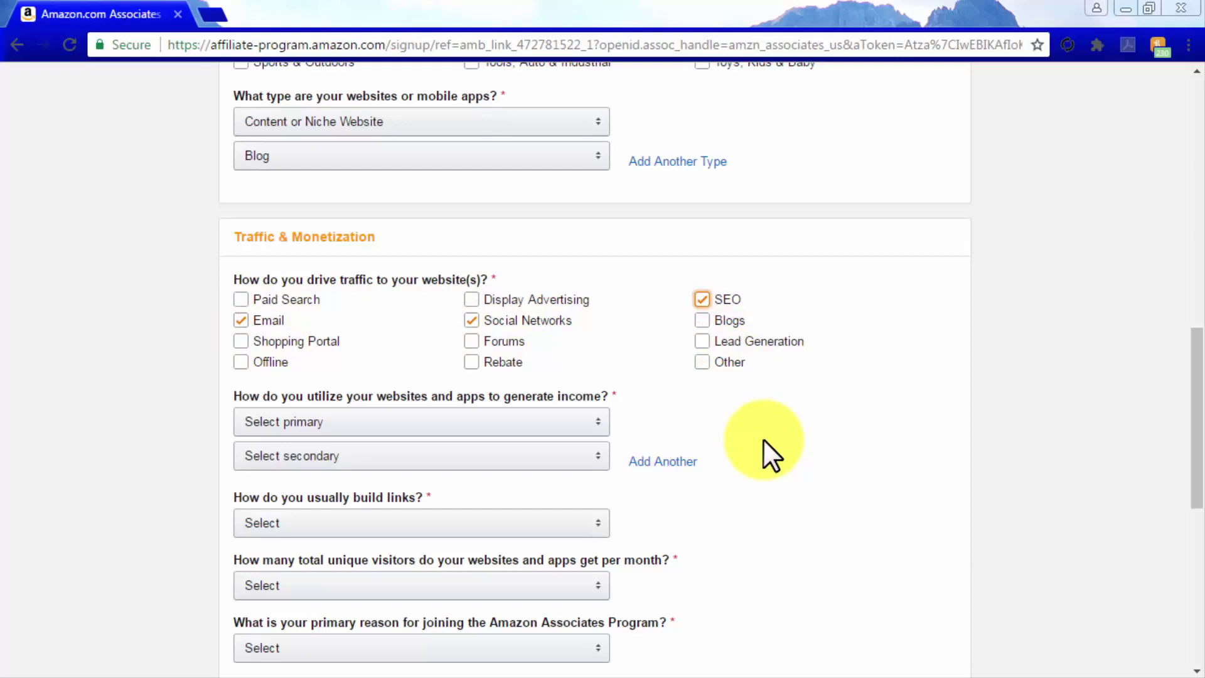
Declare Amazon Associates as the only monetization method
{"action": "left_click", "coordinate": [576, 421]}
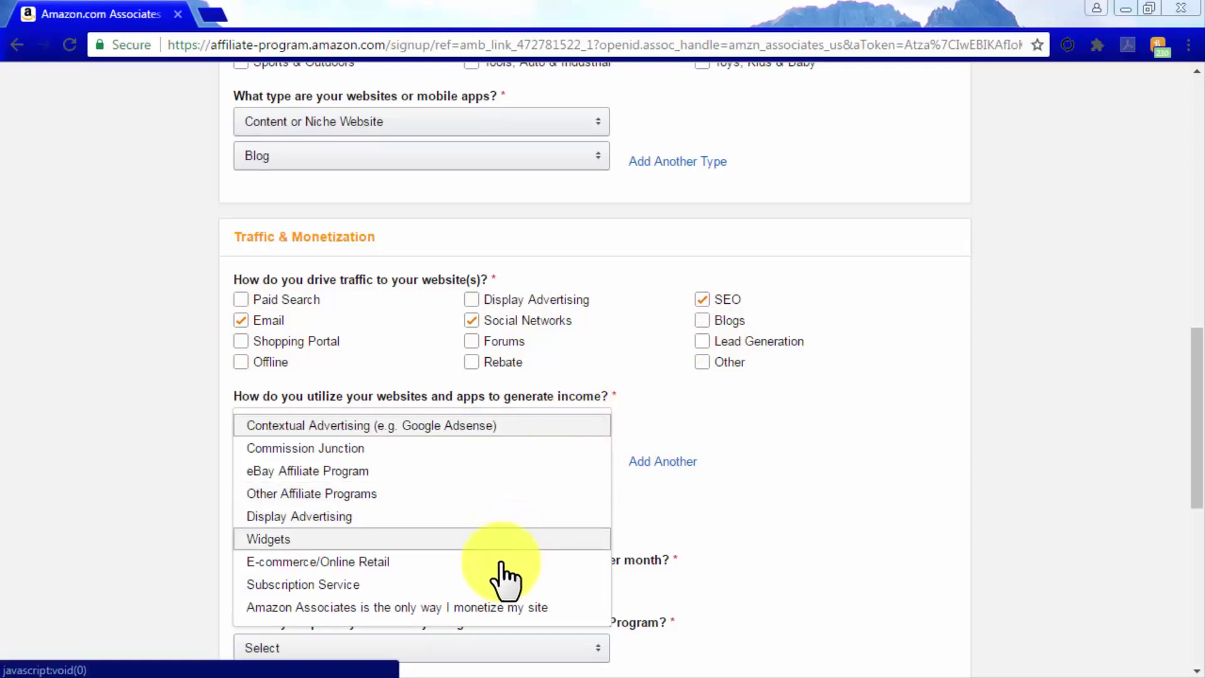
{"action": "left_click", "coordinate": [479, 607]}
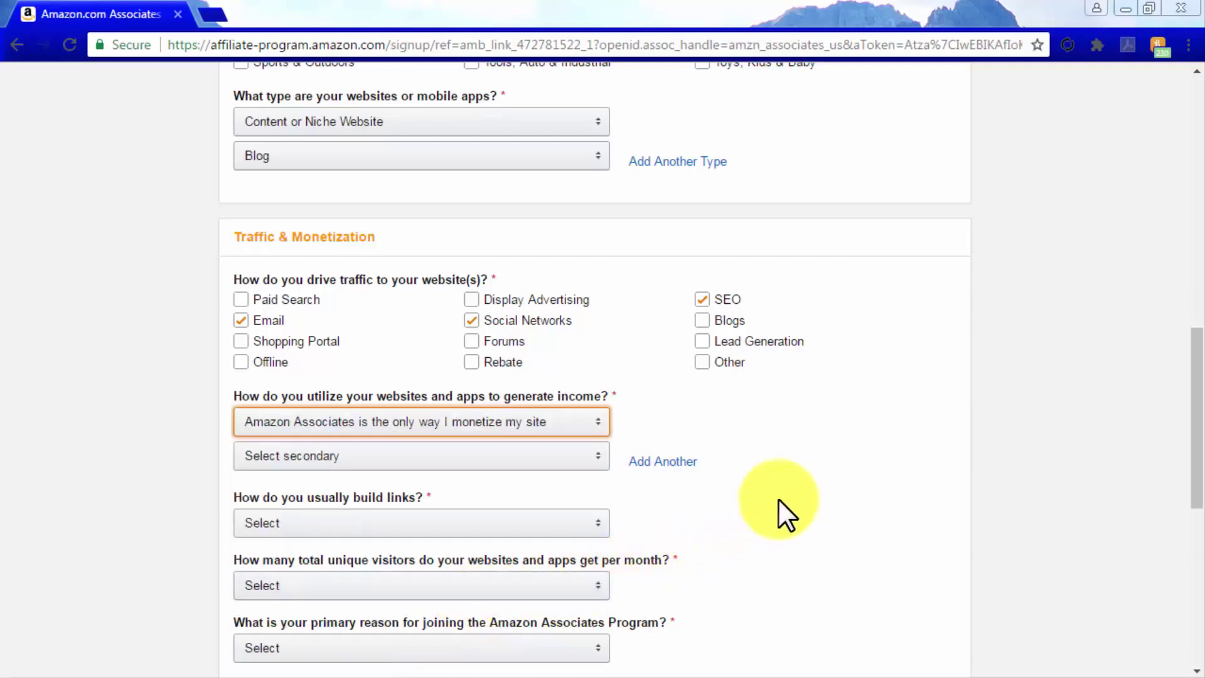
{"action": "scroll", "coordinate": [778, 499], "scroll_direction": "down", "scroll_amount": 1}
{"action": "scroll", "coordinate": [779, 499], "scroll_direction": "down", "scroll_amount": 2}
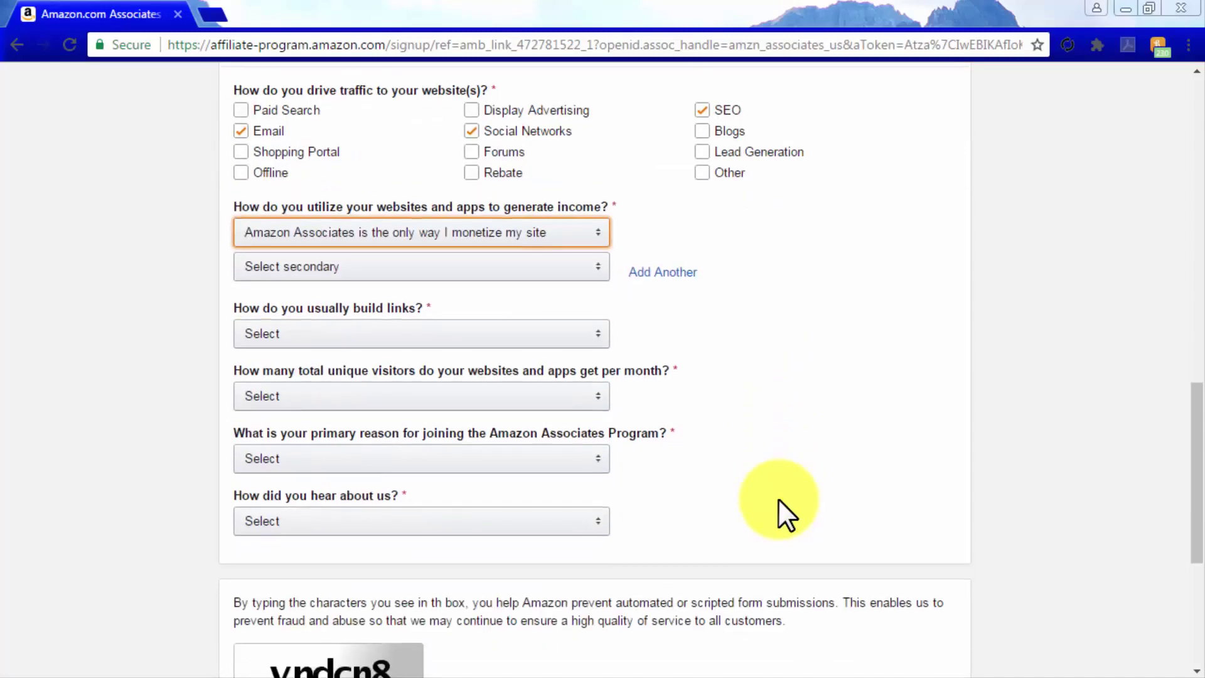
{"action": "scroll", "coordinate": [779, 499], "scroll_direction": "down", "scroll_amount": 2}
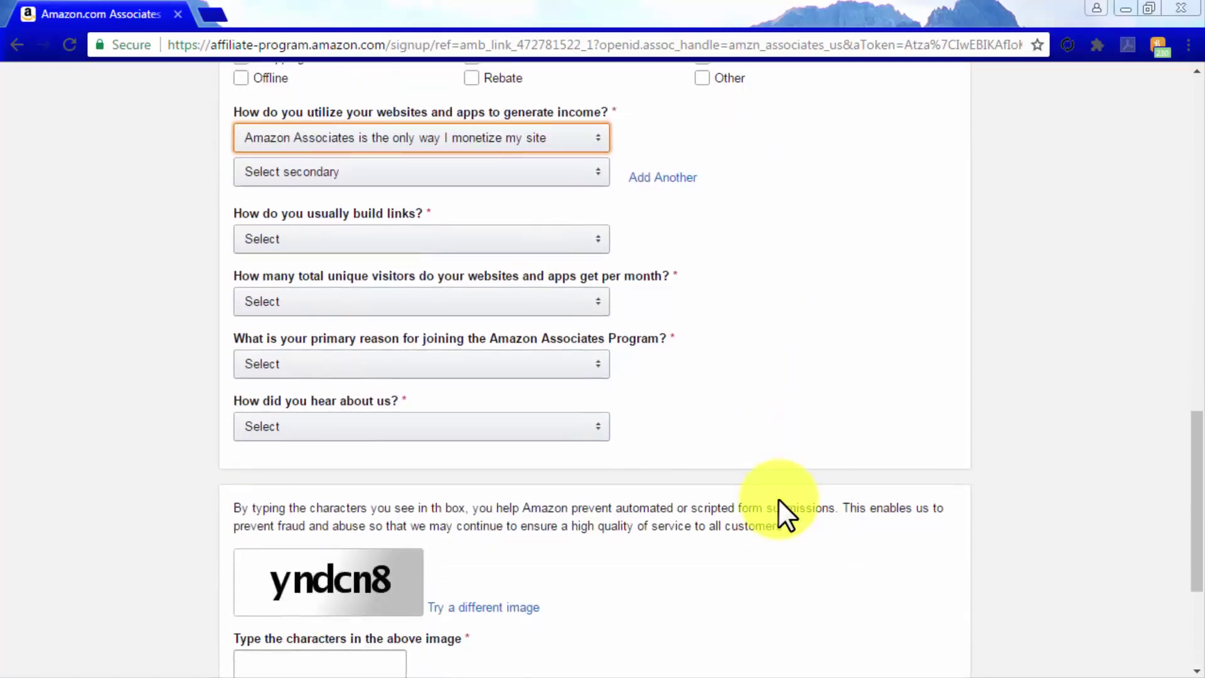
Choose Content Management System links, 5,001–50,000 visitors, 'To monetize my site', and Amazon.com Website
{"action": "left_click", "coordinate": [558, 241]}
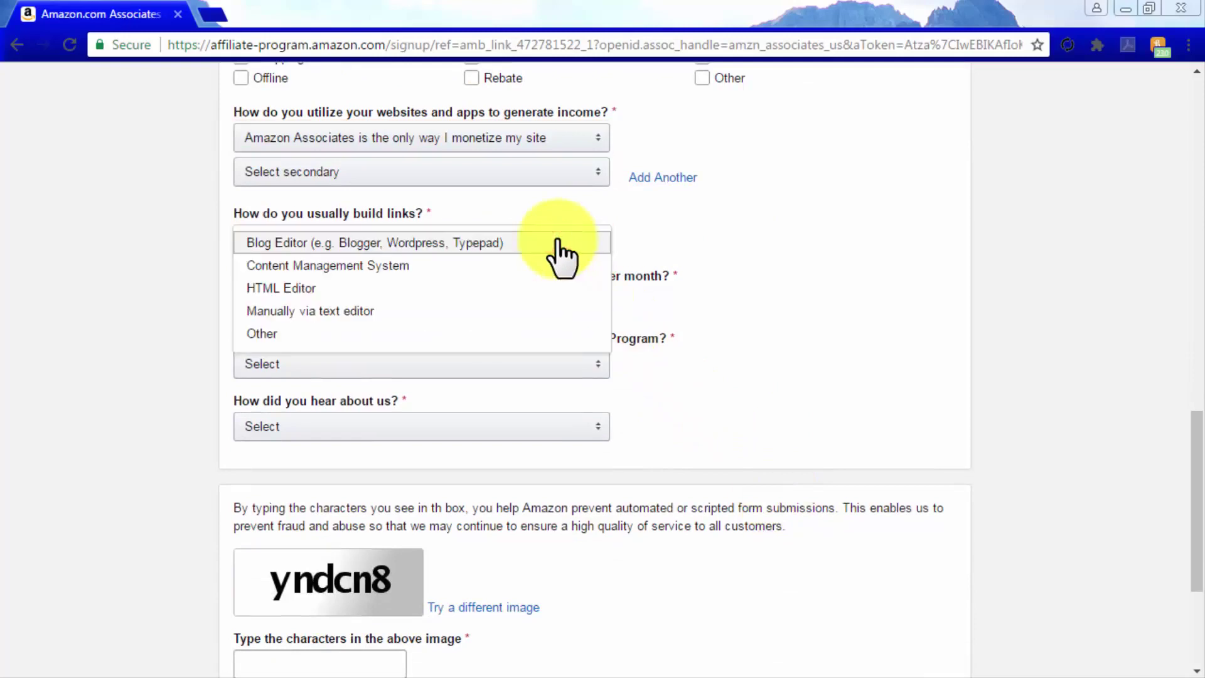
{"action": "left_click", "coordinate": [551, 266]}
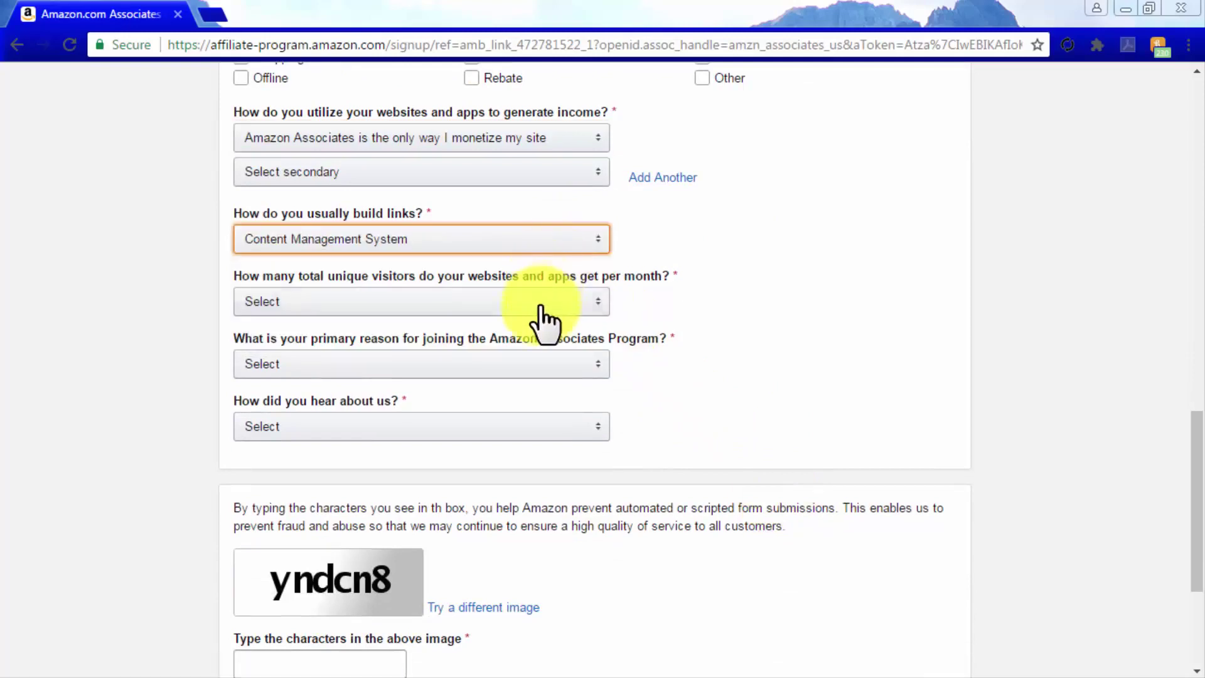
{"action": "left_click", "coordinate": [537, 307]}
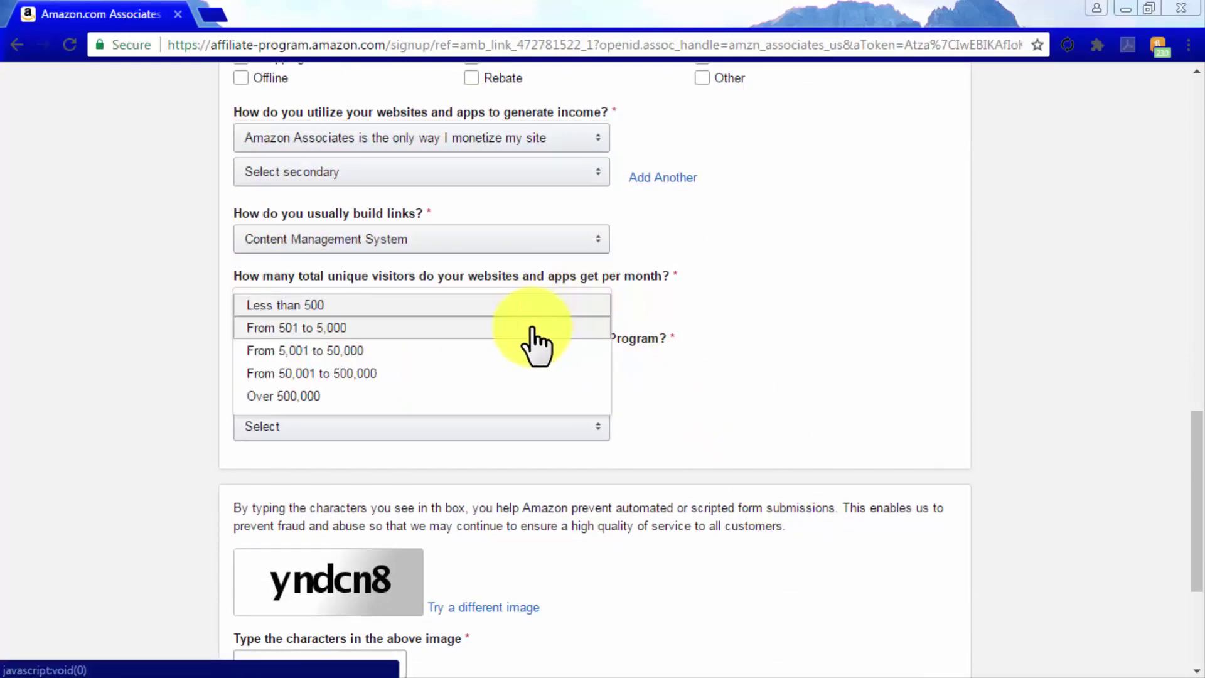
{"action": "left_click", "coordinate": [531, 350]}
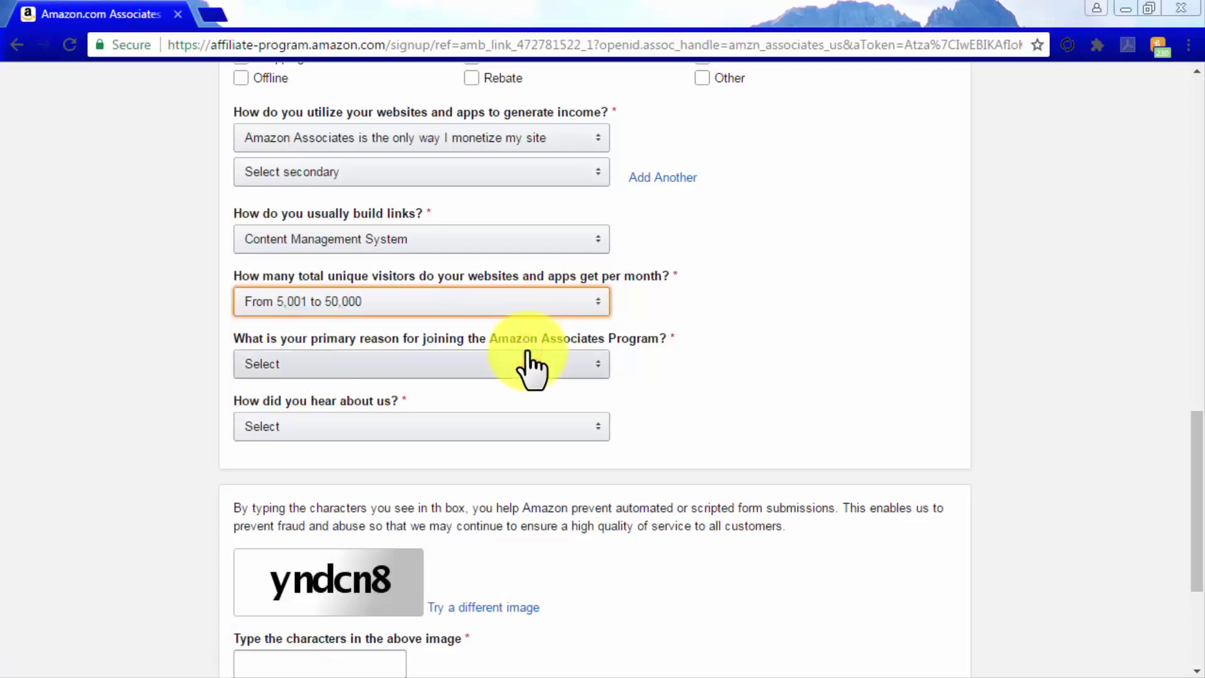
{"action": "left_click", "coordinate": [527, 358]}
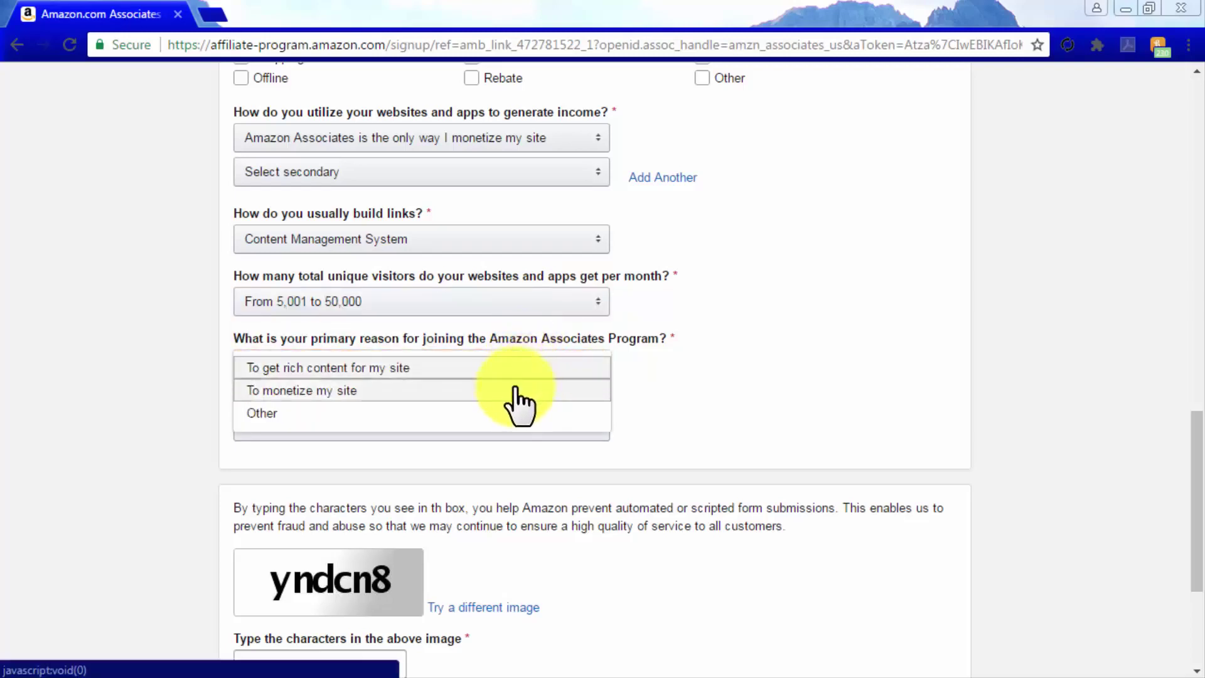
{"action": "left_click", "coordinate": [517, 389]}
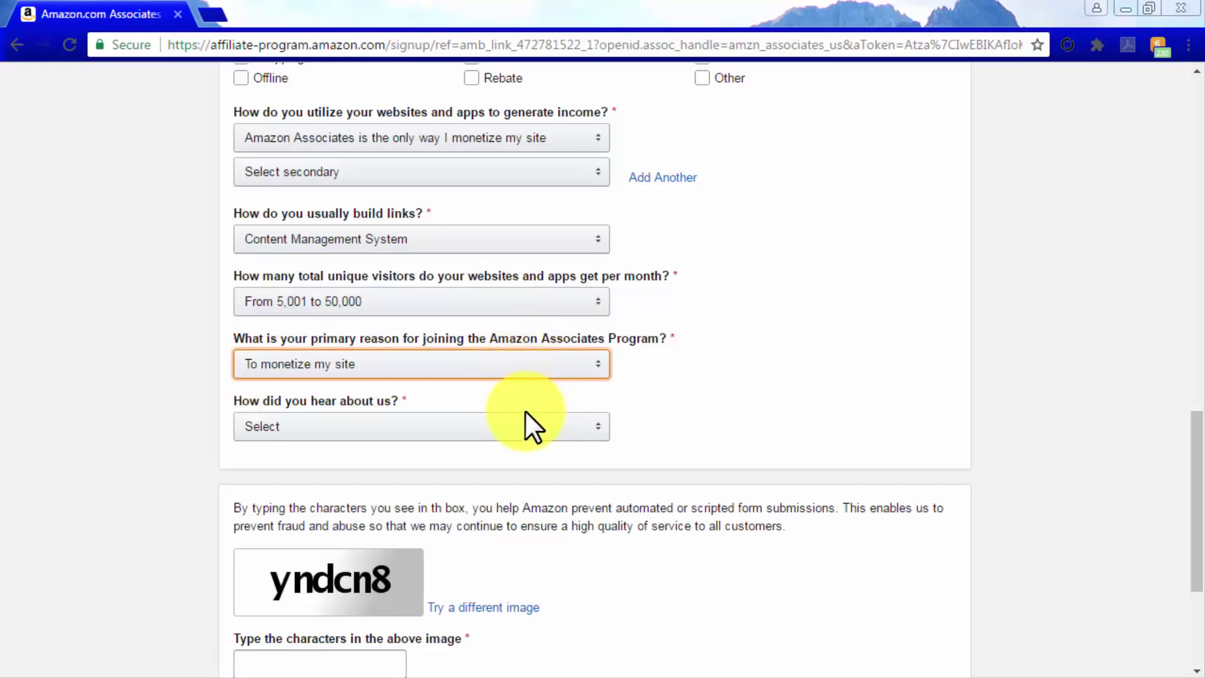
{"action": "left_click", "coordinate": [520, 430]}
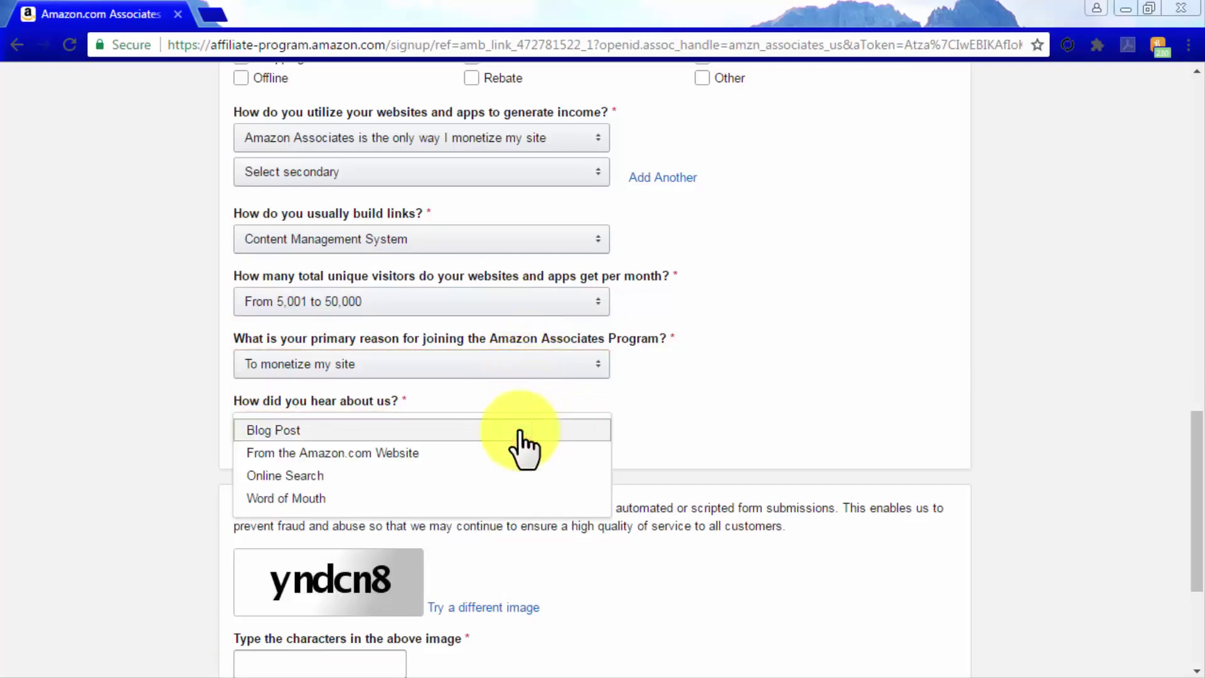
{"action": "left_click", "coordinate": [514, 451]}
Enter the security characters 'yndcn8' and submit the profile
{"action": "scroll", "coordinate": [796, 545], "scroll_direction": "down", "scroll_amount": 2}
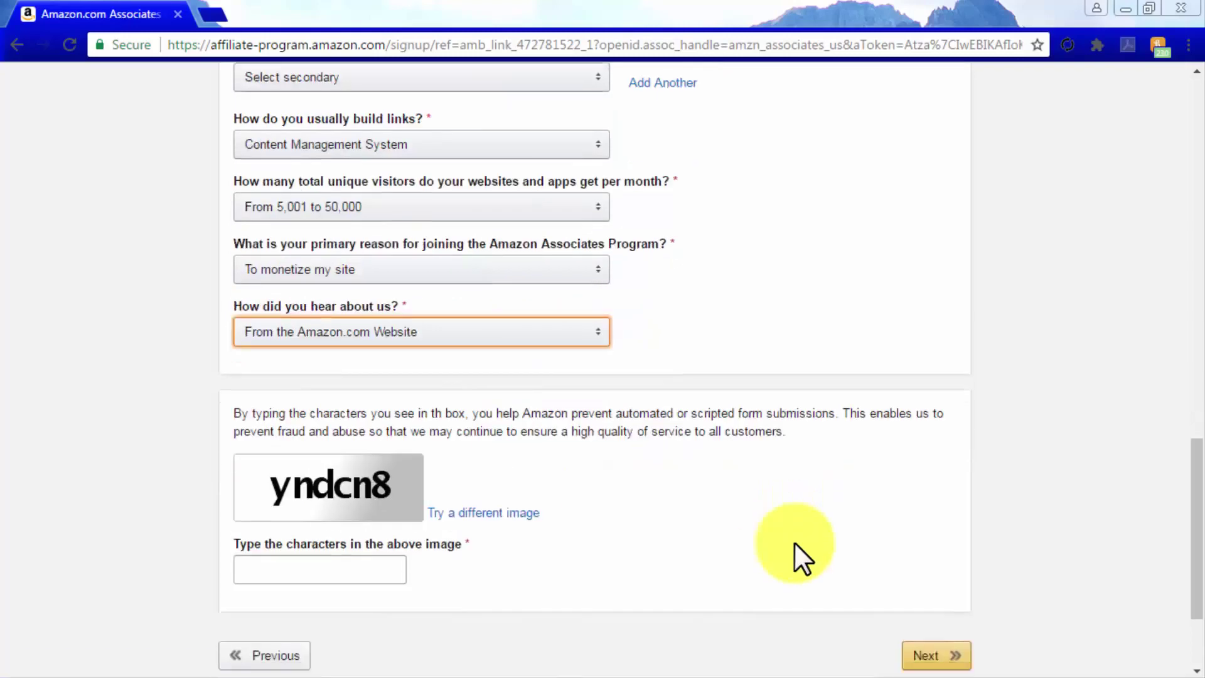
{"action": "scroll", "coordinate": [794, 543], "scroll_direction": "down", "scroll_amount": 1}
{"action": "left_click", "coordinate": [359, 475]}
{"action": "type", "text": "yndcn8"}
{"action": "left_click", "coordinate": [930, 563]}
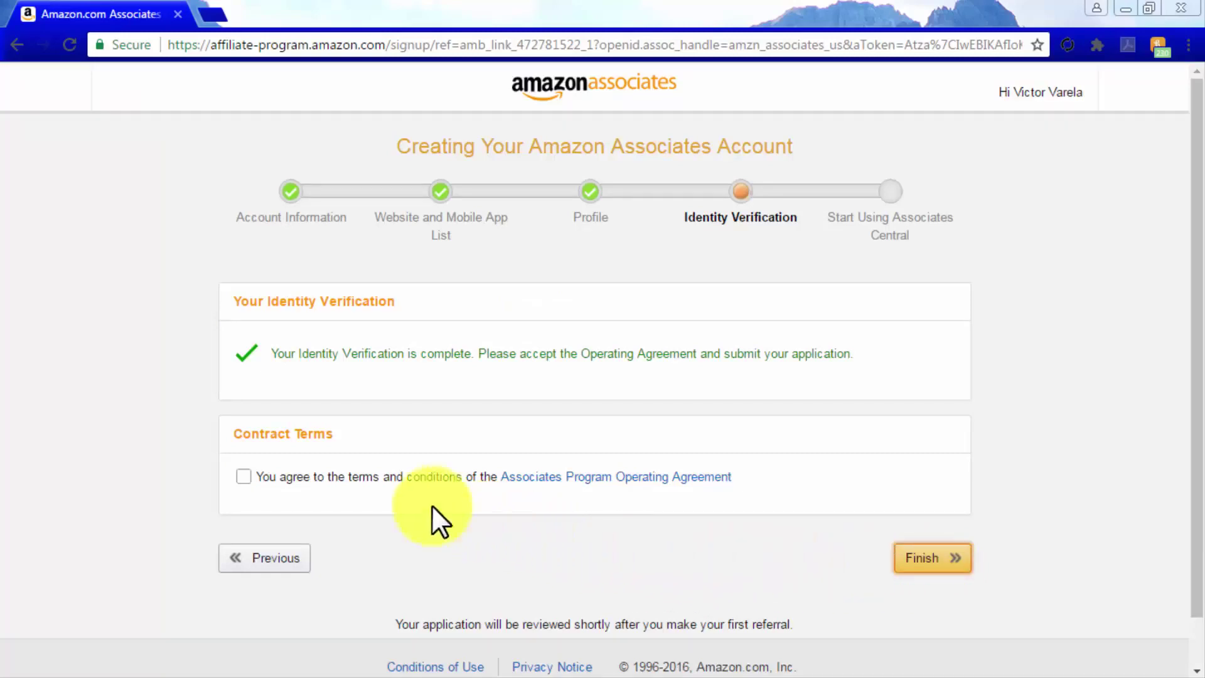
Accept the Associates Program Operating Agreement and finish the application
{"action": "left_click", "coordinate": [243, 477]}
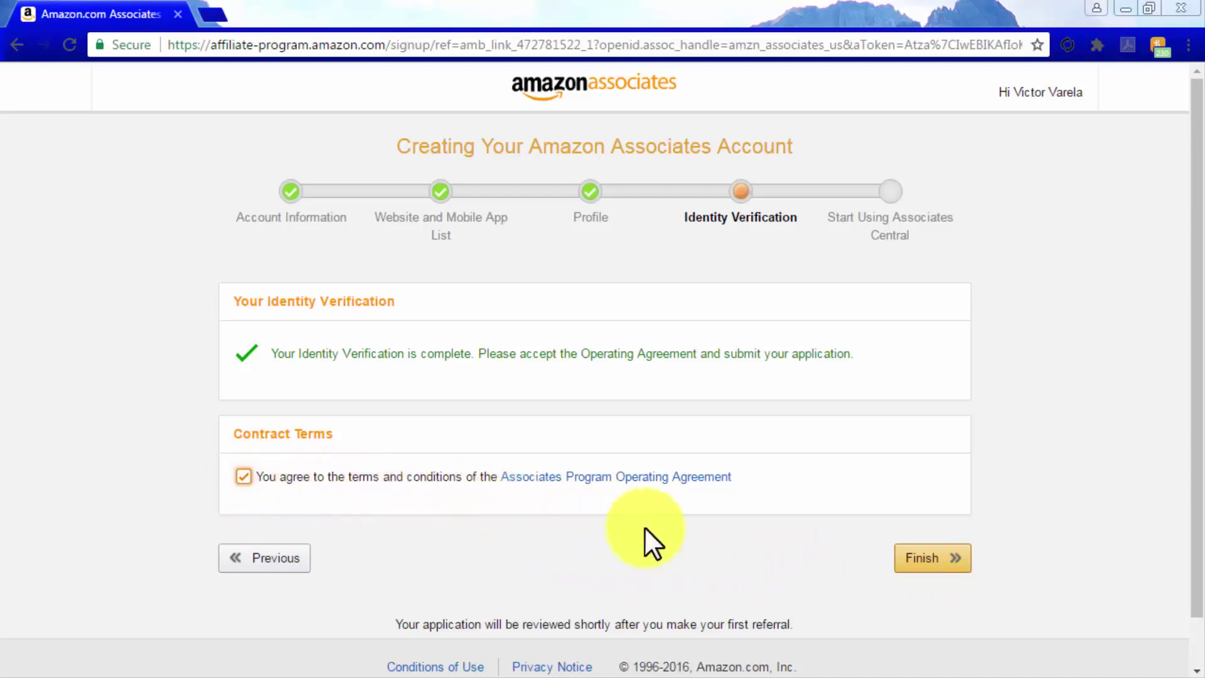
{"action": "left_click", "coordinate": [924, 556]}
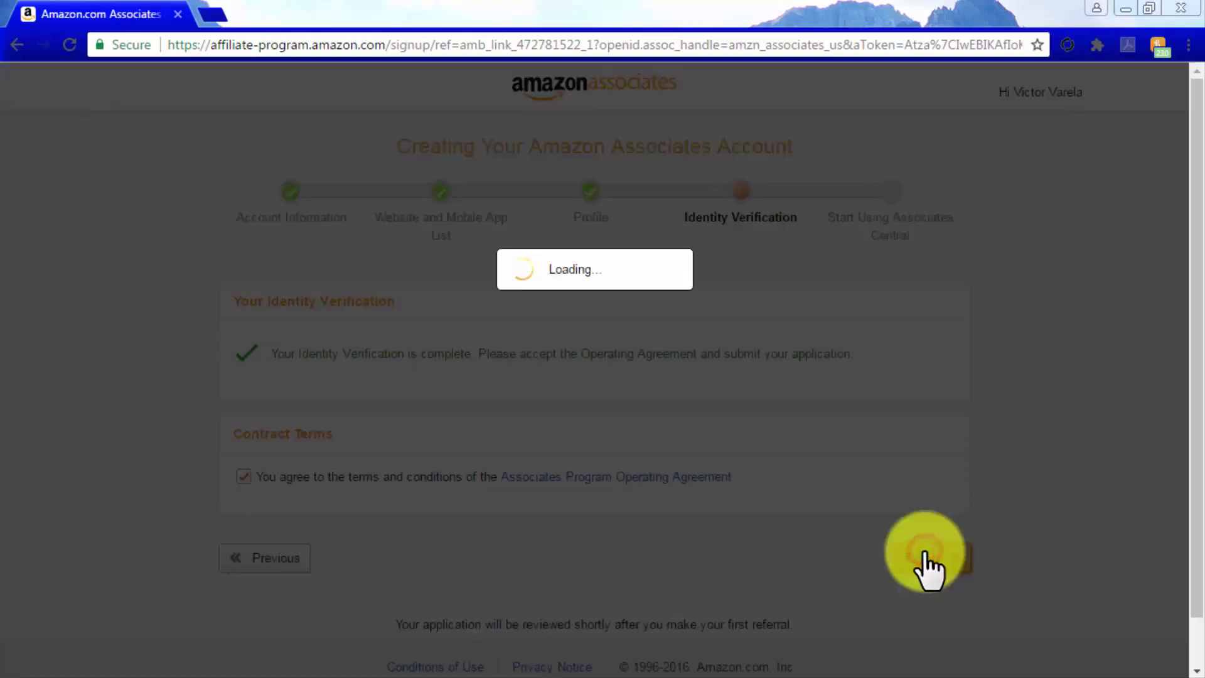